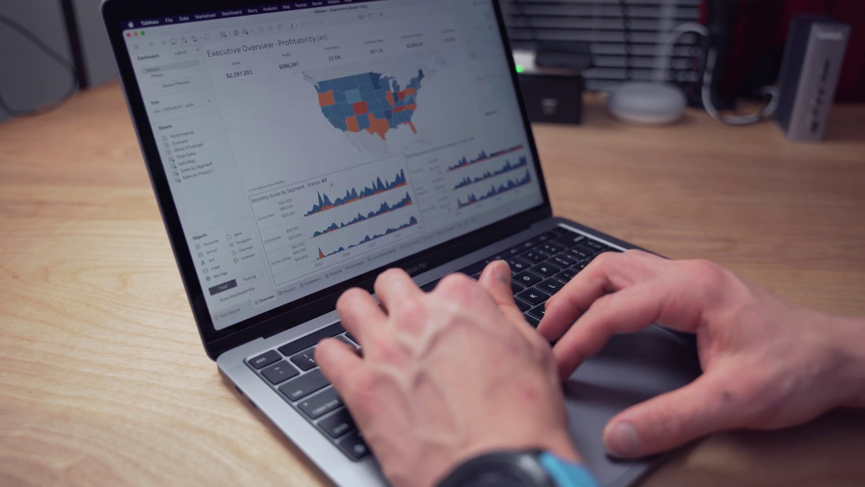
Filter the Executive Overview dashboard to Arizona, then switch to the Customer Analysis dashboard
click(337, 118)
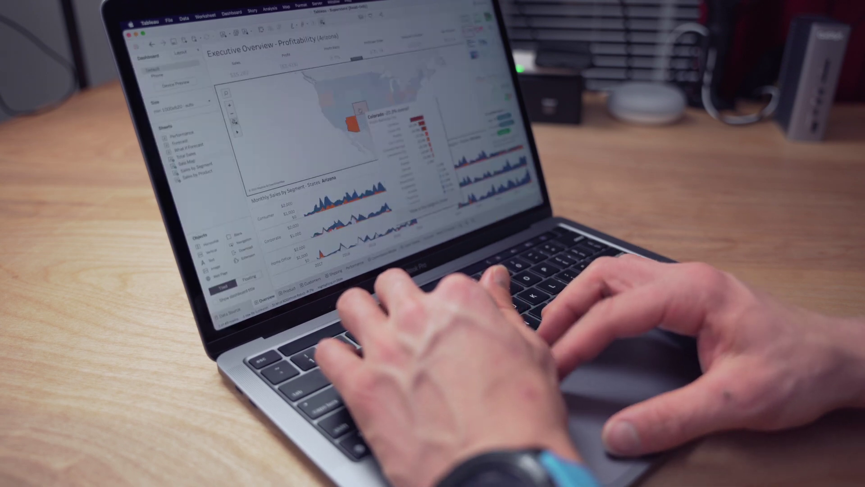
click(311, 282)
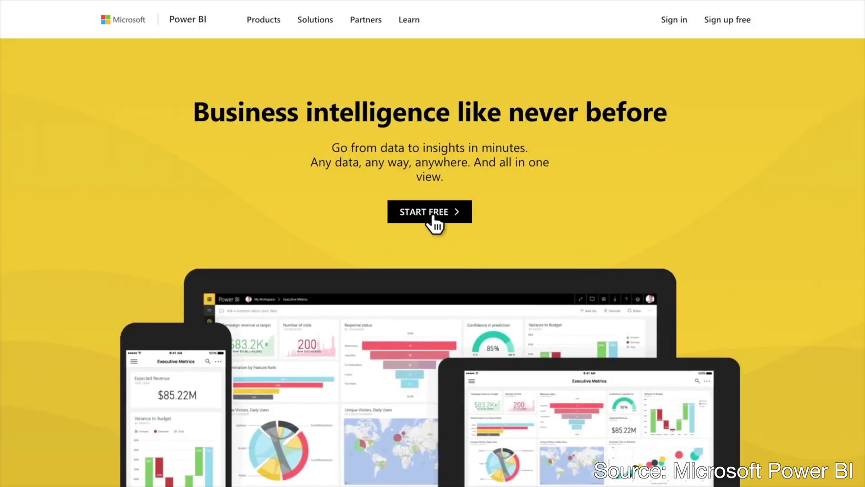
Go from the Power BI home page to the Getting started with Power BI Desktop page
click(434, 218)
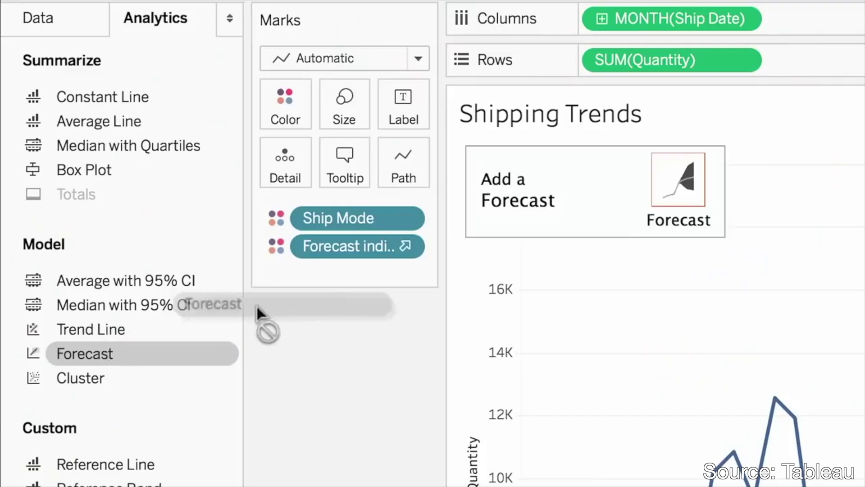
Add a forecast to the Shipping Trends chart and publish the workbook to the Regional Views project
drag(256, 304, 659, 190)
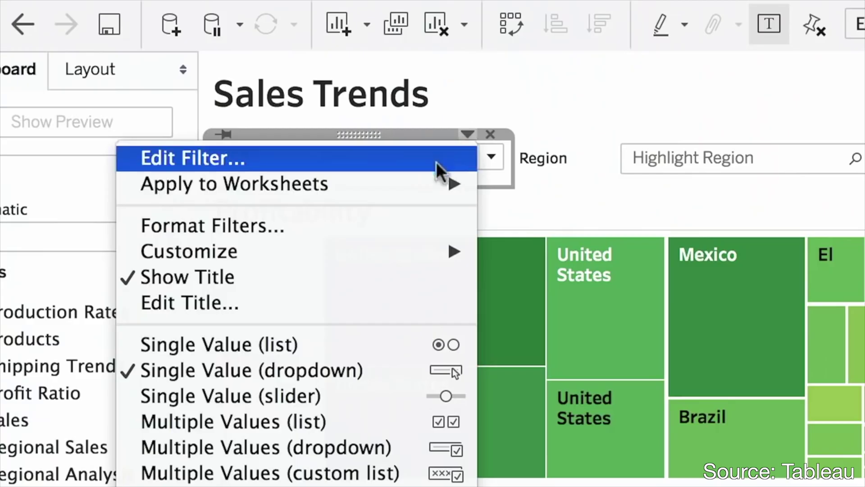
mouse_move(426, 182)
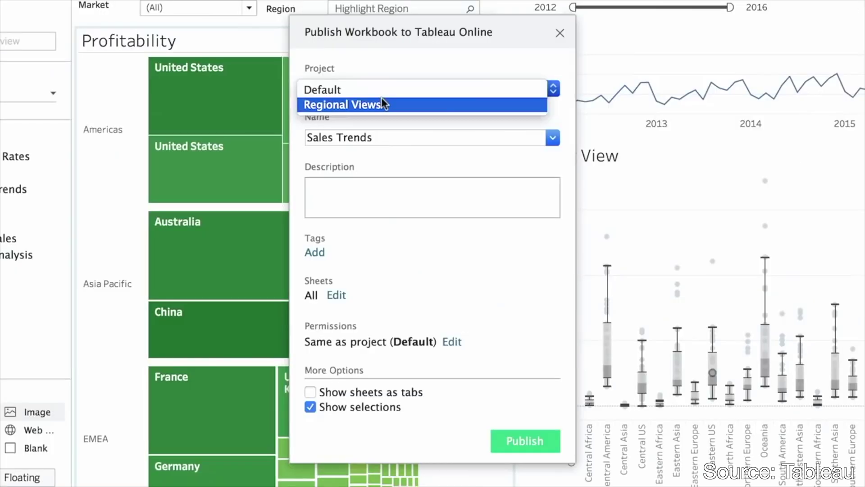
click(381, 100)
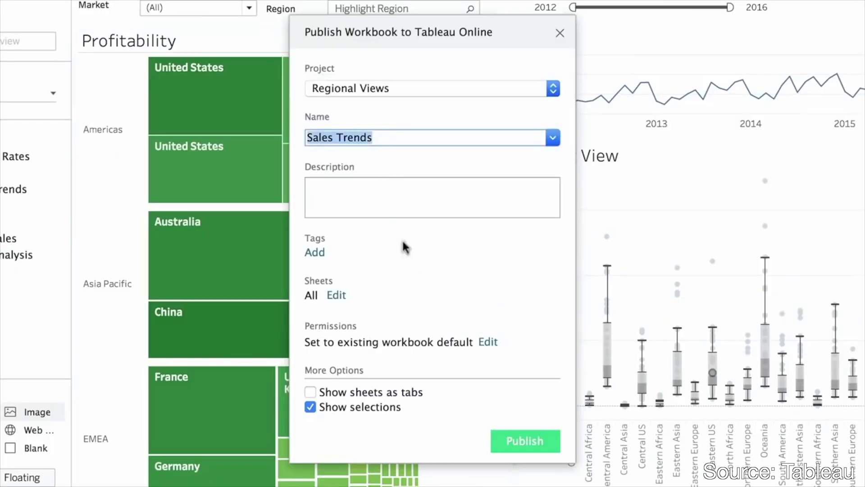
click(516, 433)
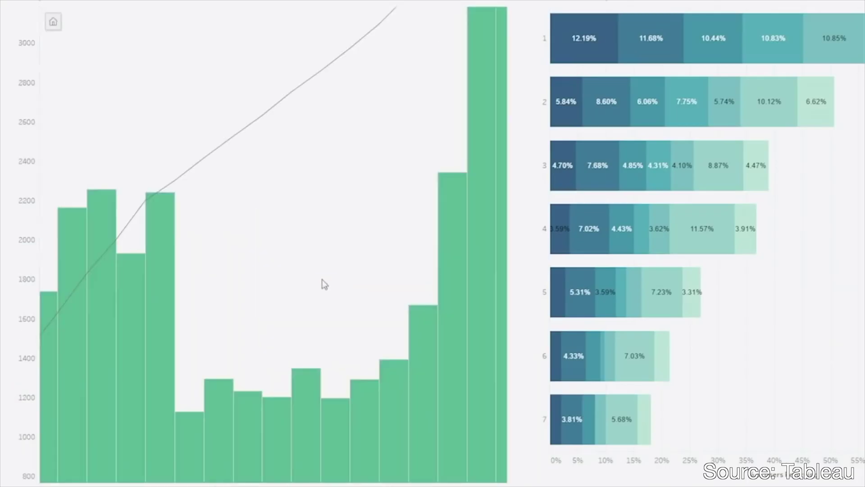
Highlight a range of histogram bars and show the Device data as a treemap
drag(182, 218, 418, 420)
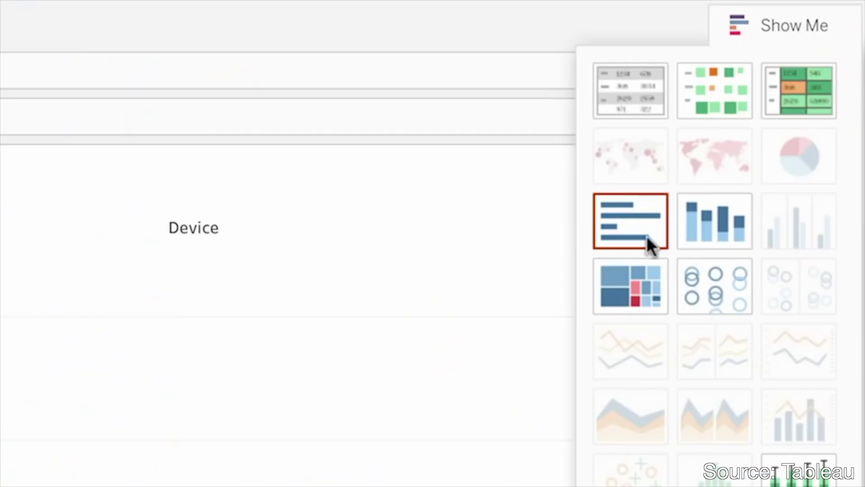
click(632, 272)
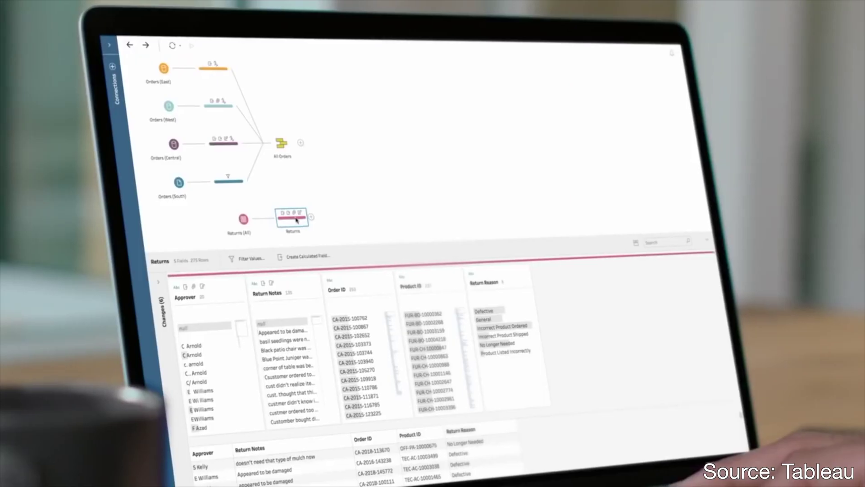
Join Returns to All Orders and group Approver names by common characters, reviewing the C Arnold group
drag(280, 218, 301, 143)
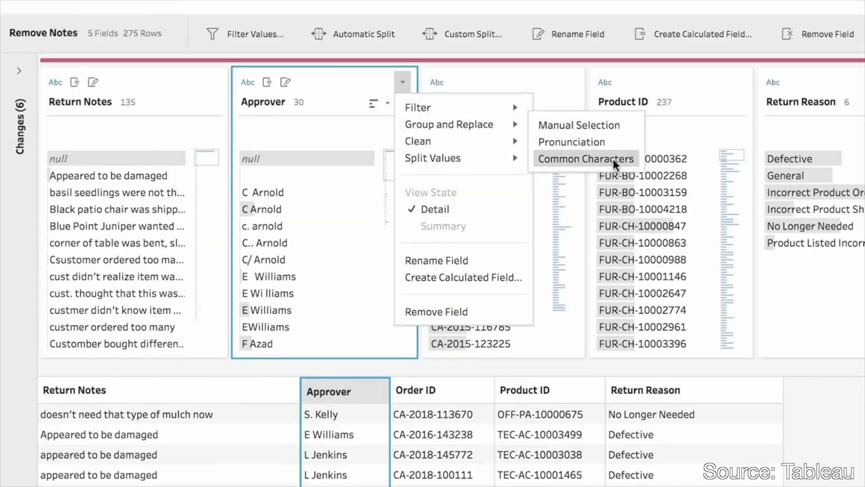
click(612, 158)
click(279, 190)
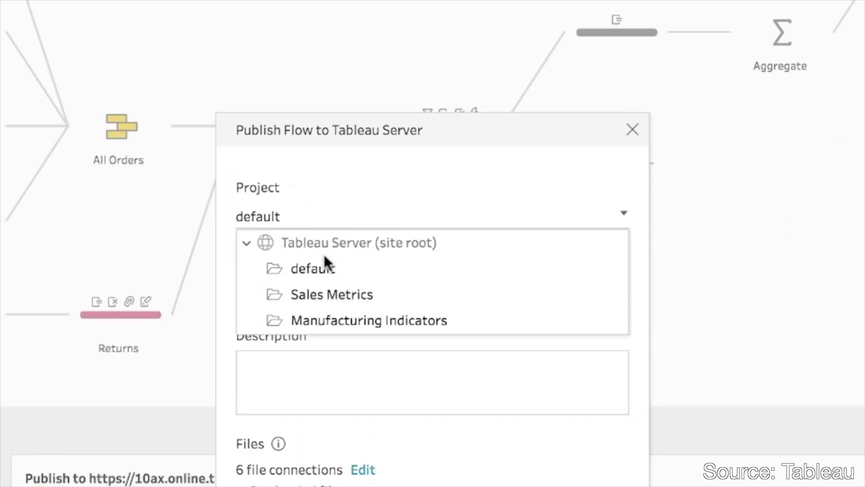
Publish the flow to the Sales Metrics project, beginning its description with 'Flo'
click(344, 297)
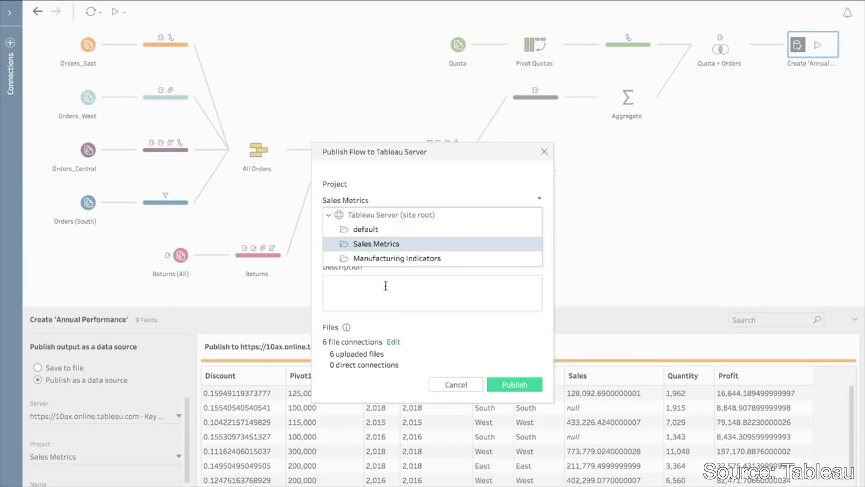
click(443, 369)
text(Flo)
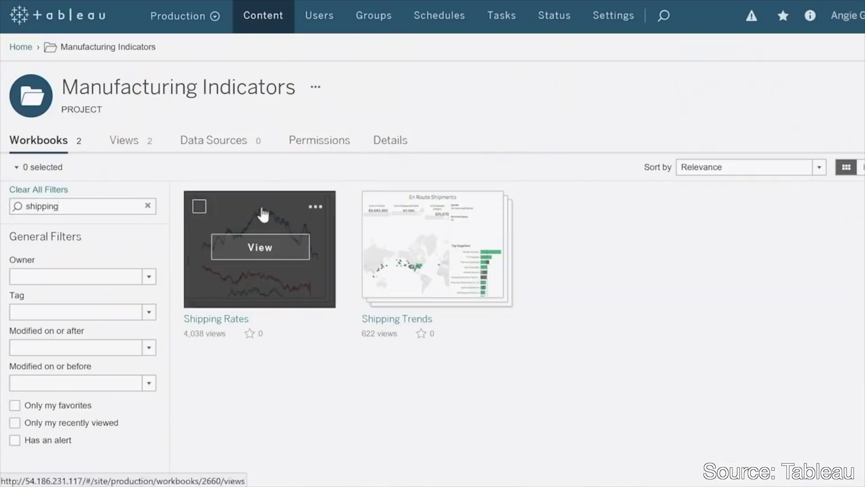
Use Ask Data to show the defect count broken down by Priority
mouse_move(466, 255)
text(d we)
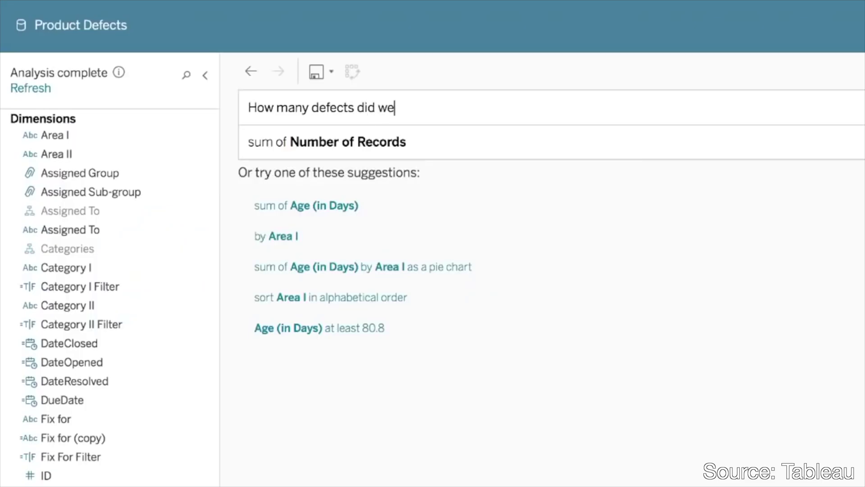
text( have )
text(each m)
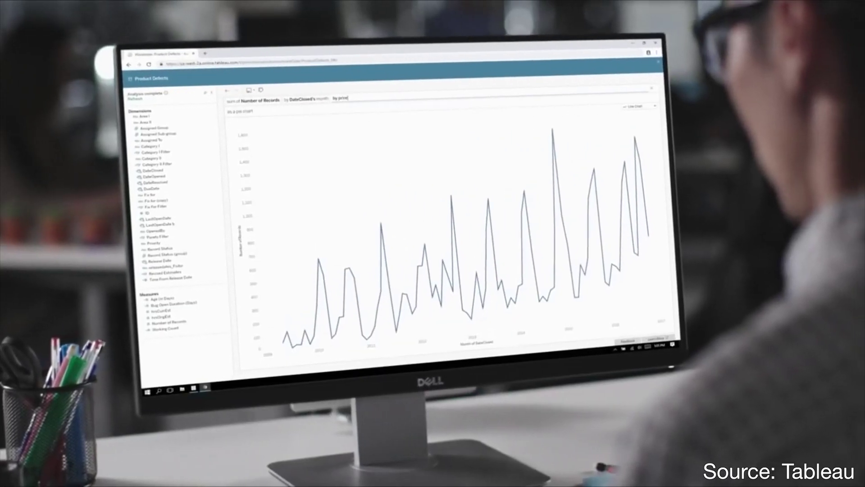
key(Return)
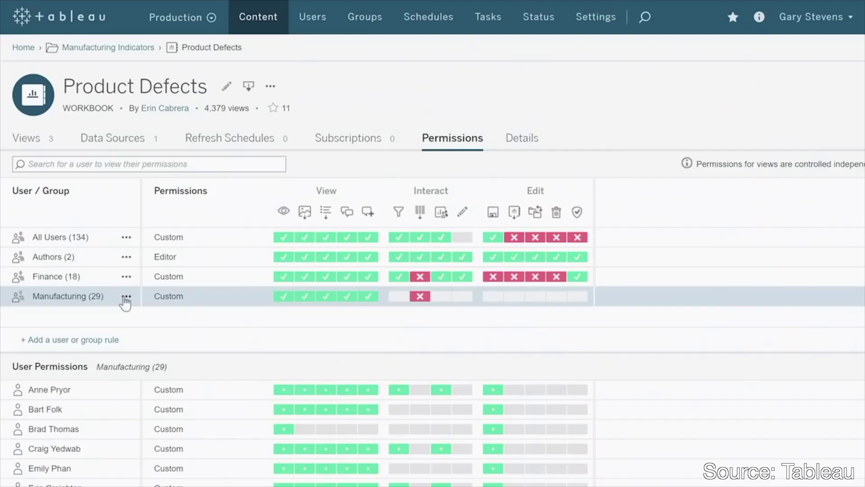
Edit the Manufacturing group's permissions to allow the Share Customized capability
click(122, 298)
click(135, 318)
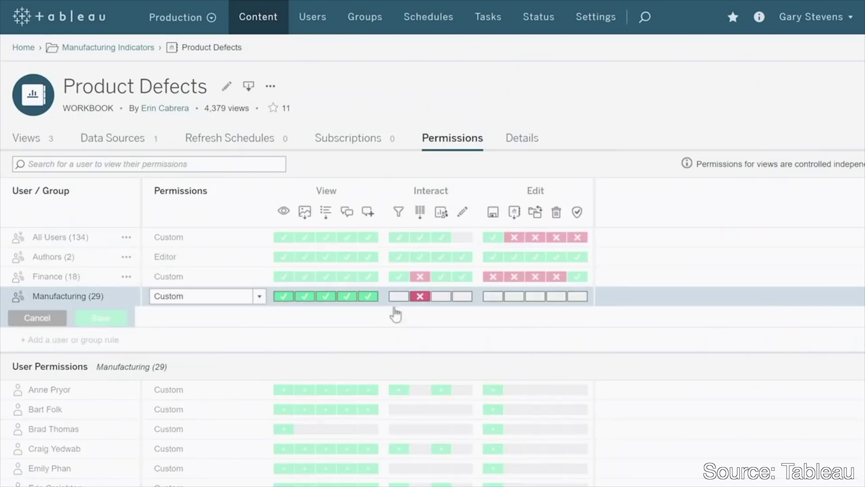
click(438, 297)
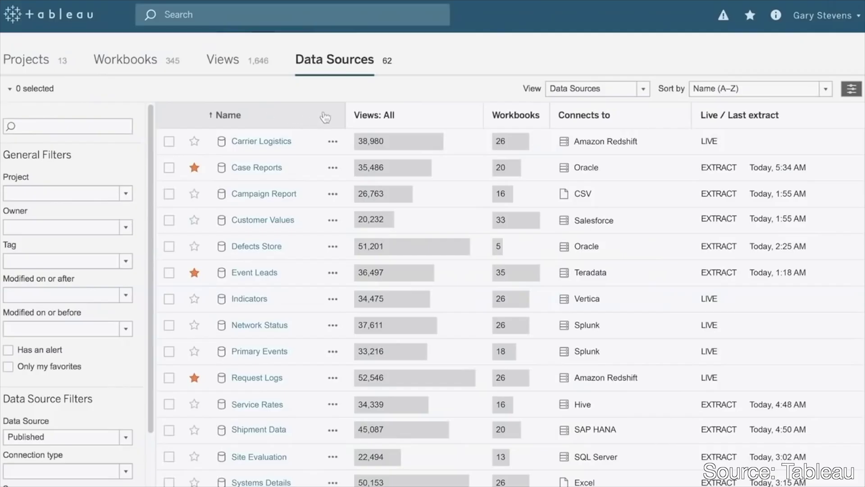
Sort data sources by views, most first, and run the scheduled flow task now
click(351, 117)
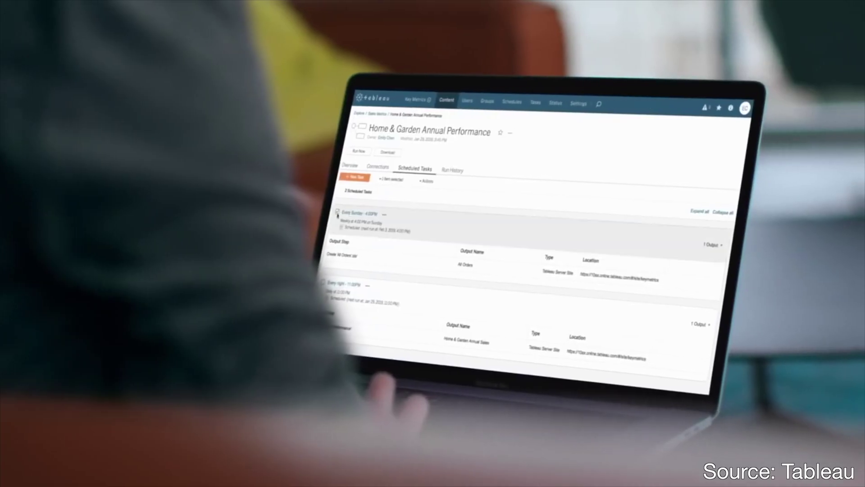
click(433, 188)
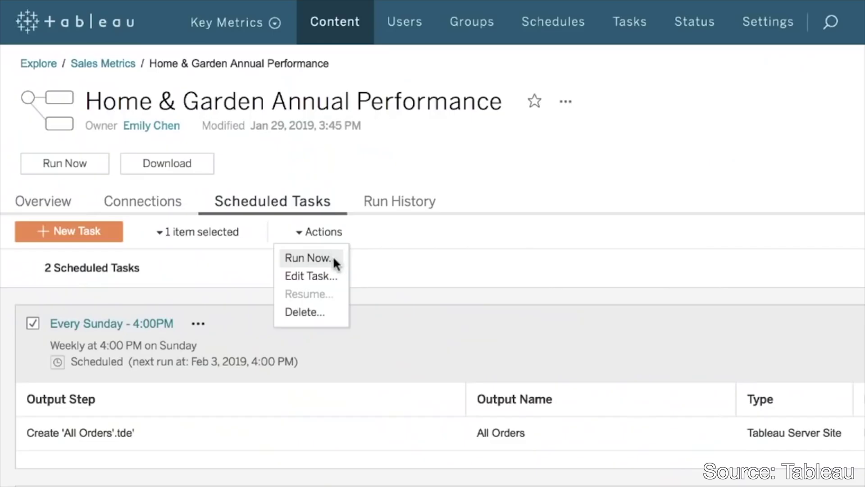
click(334, 260)
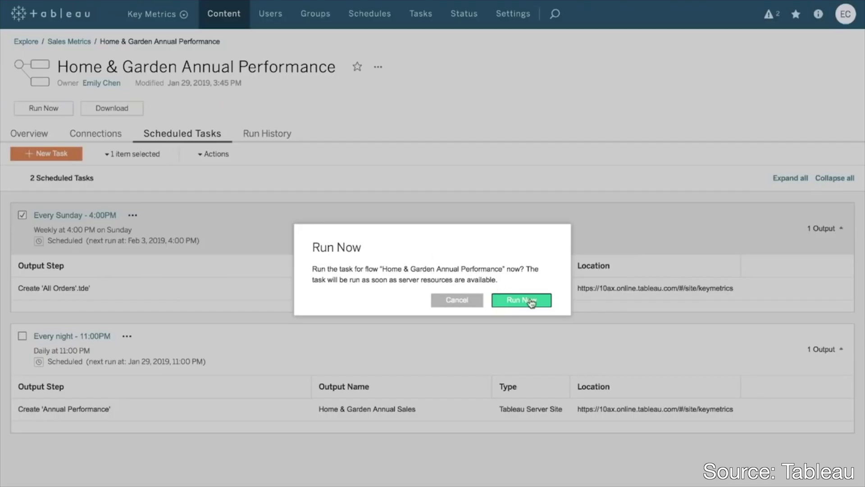
Add a new user by e-mail address with the Publisher site role
click(95, 179)
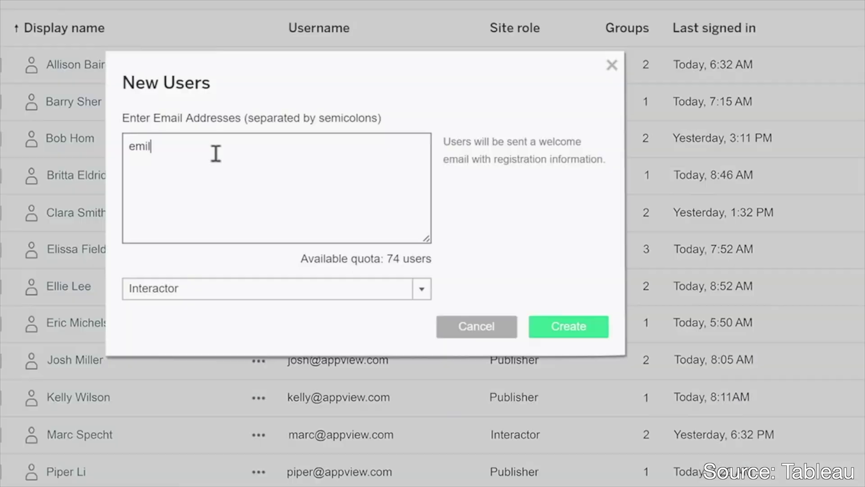
click(305, 288)
click(262, 417)
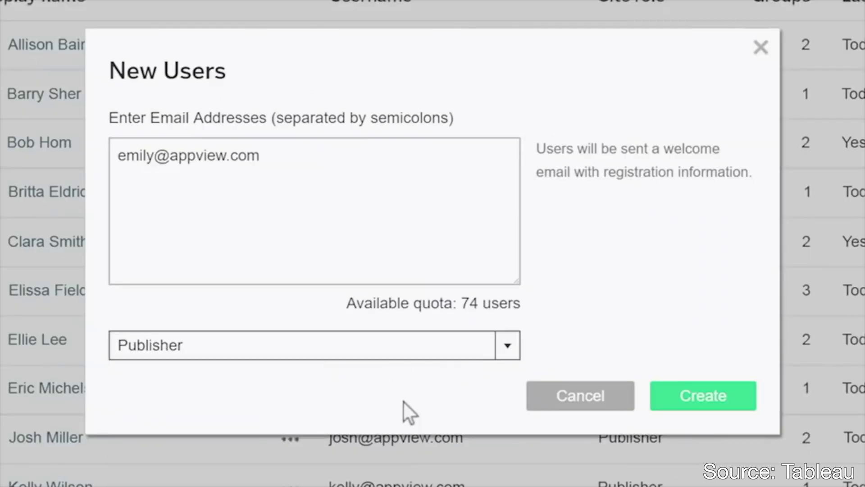
click(698, 396)
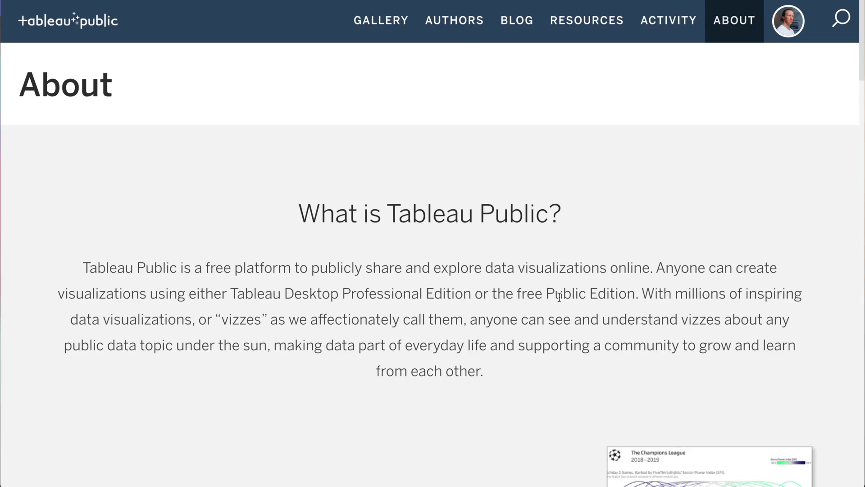
Scroll through the recently featured Viz of the Day vizzes, signing out of Tableau Public along the way
scroll(559, 297, down, 13)
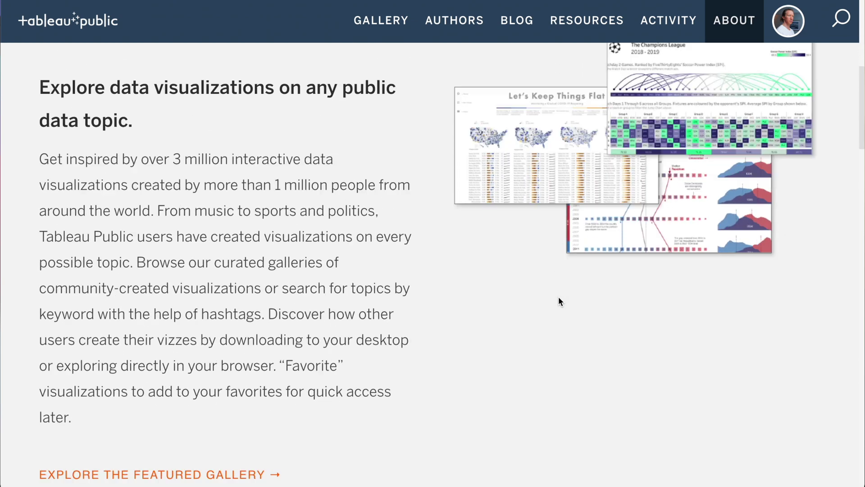
scroll(559, 299, down, 15)
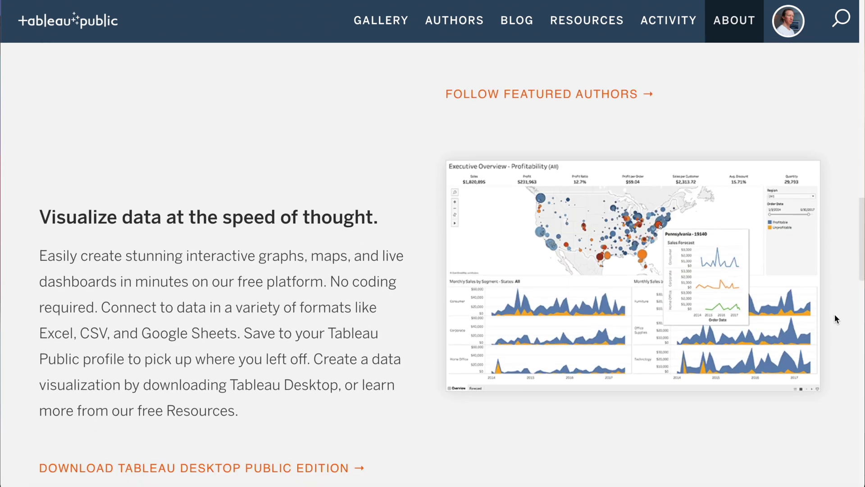
scroll(835, 316, down, 7)
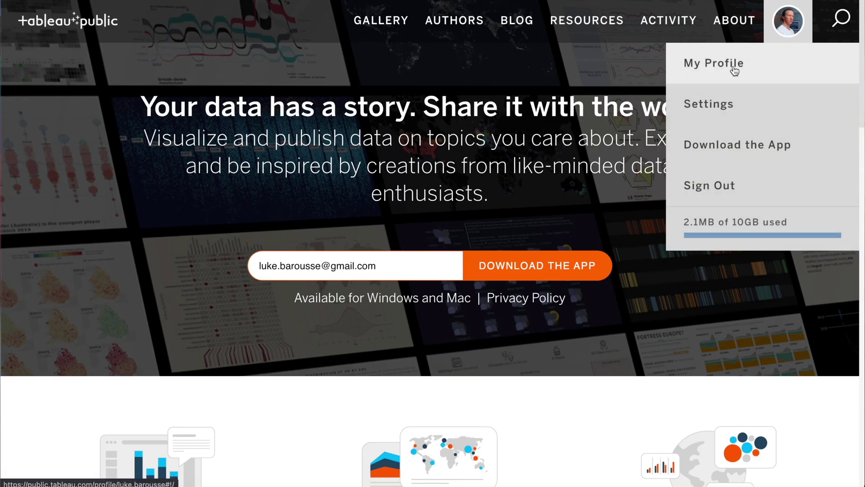
click(807, 190)
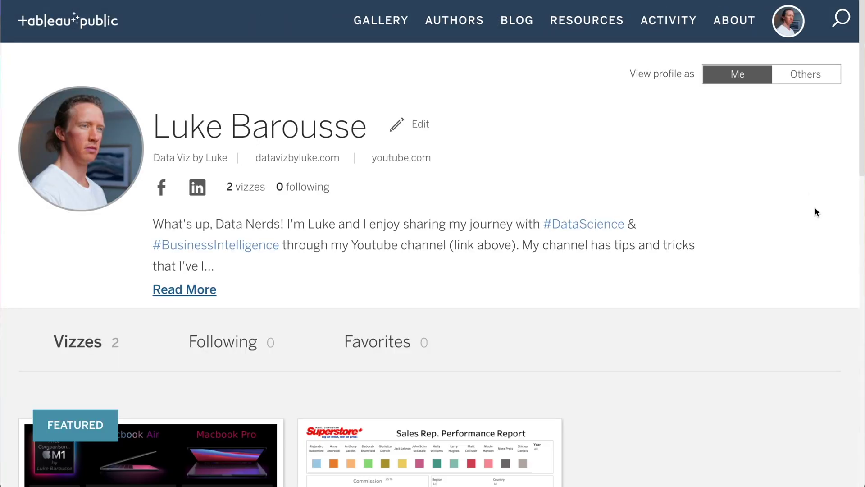
scroll(814, 210, down, 2)
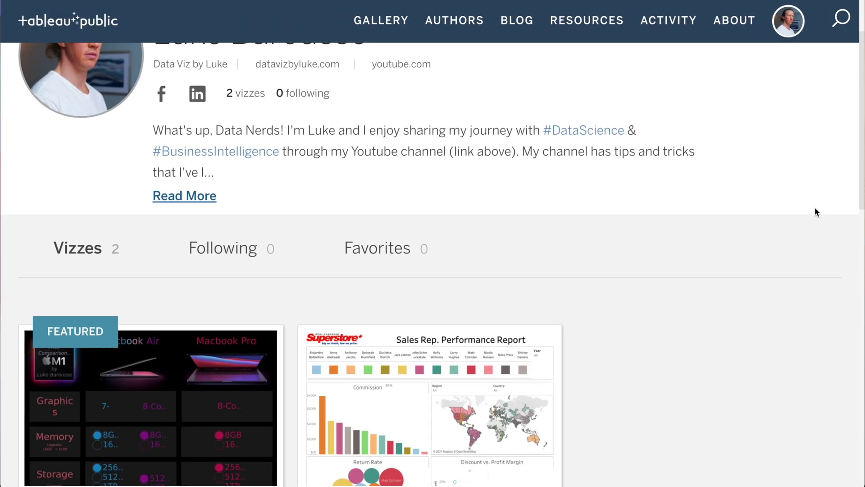
scroll(814, 212, down, 1)
scroll(815, 212, up, 3)
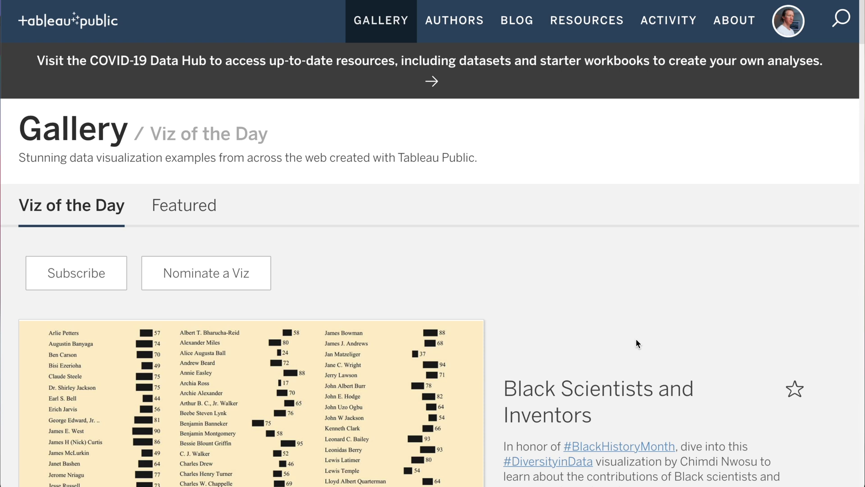
scroll(637, 343, down, 1)
scroll(636, 343, down, 7)
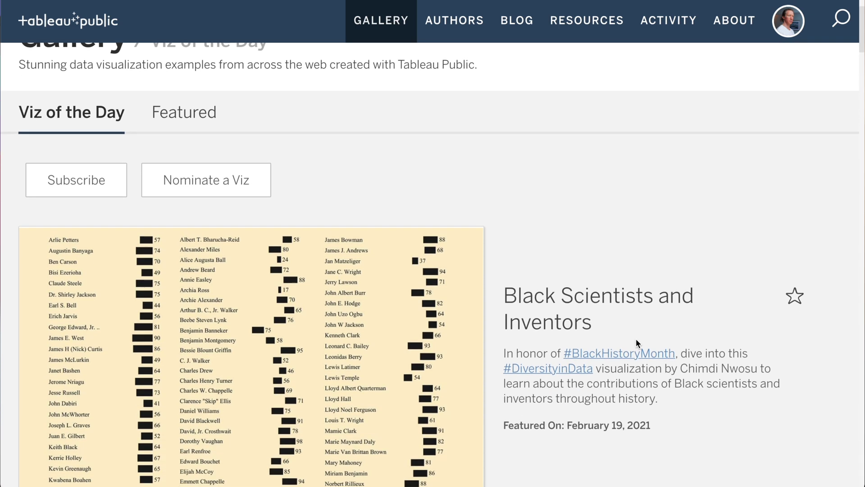
scroll(636, 343, down, 11)
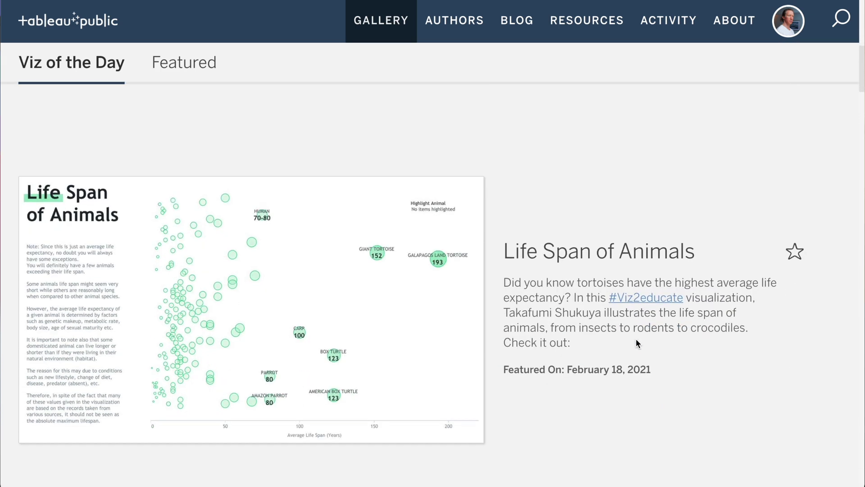
scroll(637, 339, down, 6)
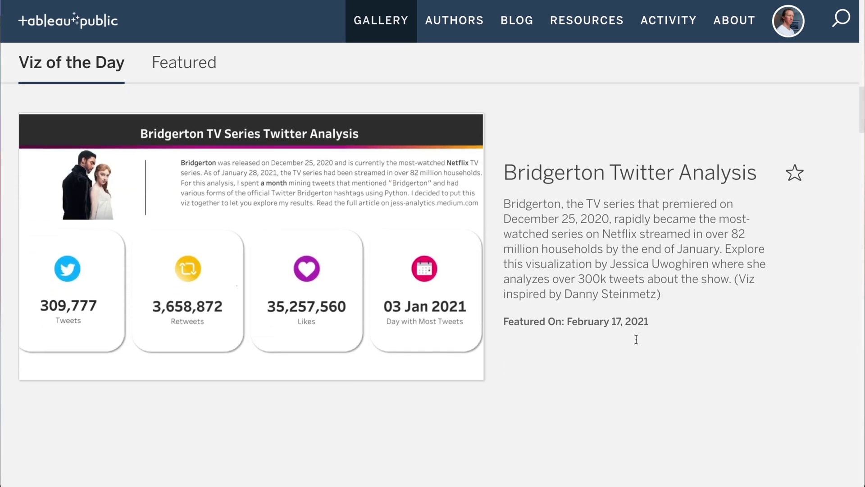
scroll(636, 339, down, 7)
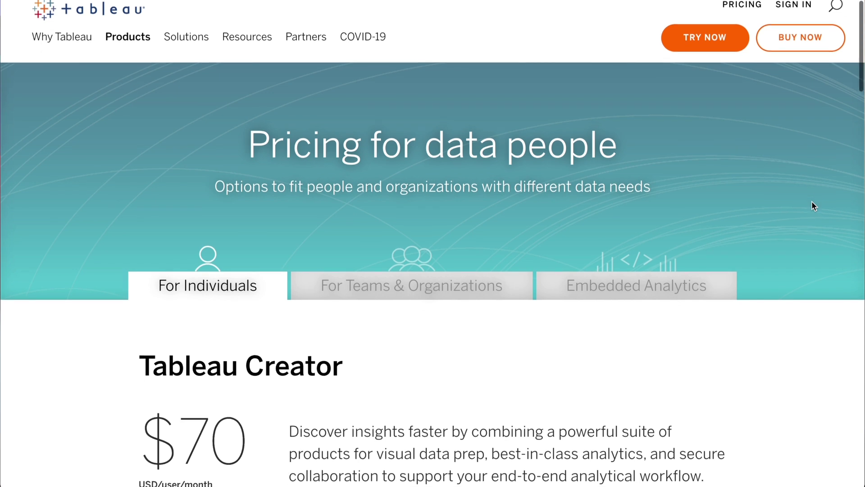
scroll(815, 199, down, 1)
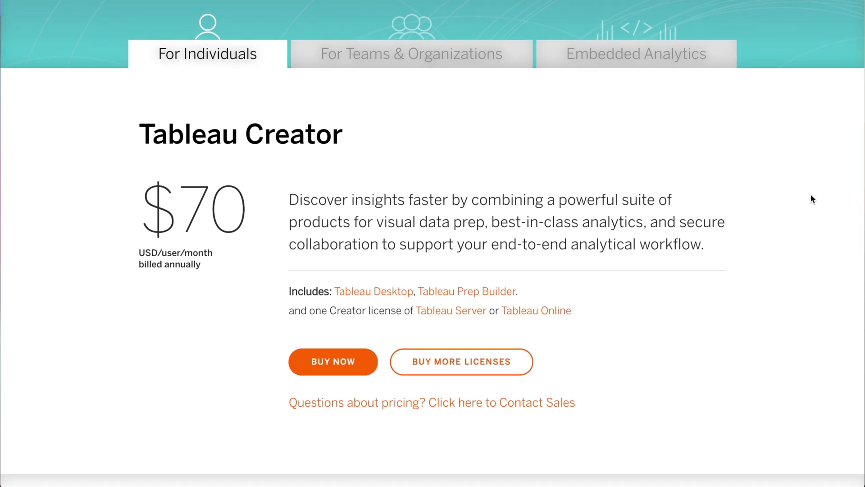
Show Tableau pricing for Teams & Organizations and scroll through the plans
click(449, 56)
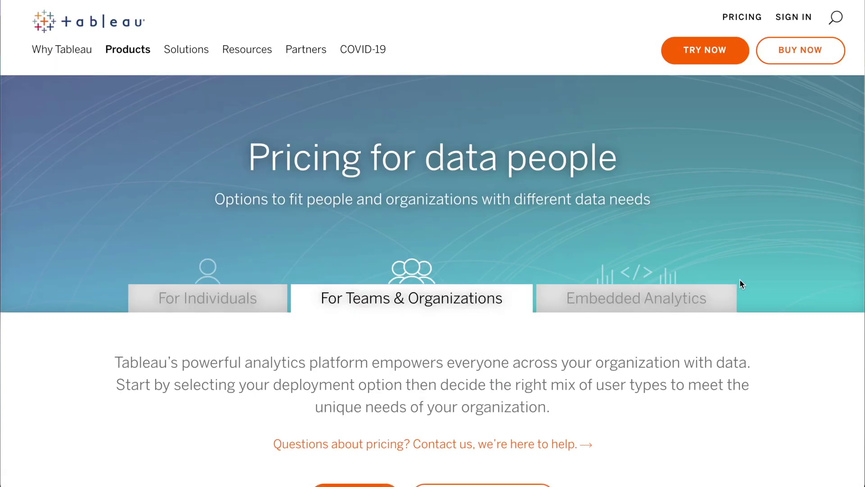
scroll(783, 298, down, 1)
scroll(782, 297, down, 4)
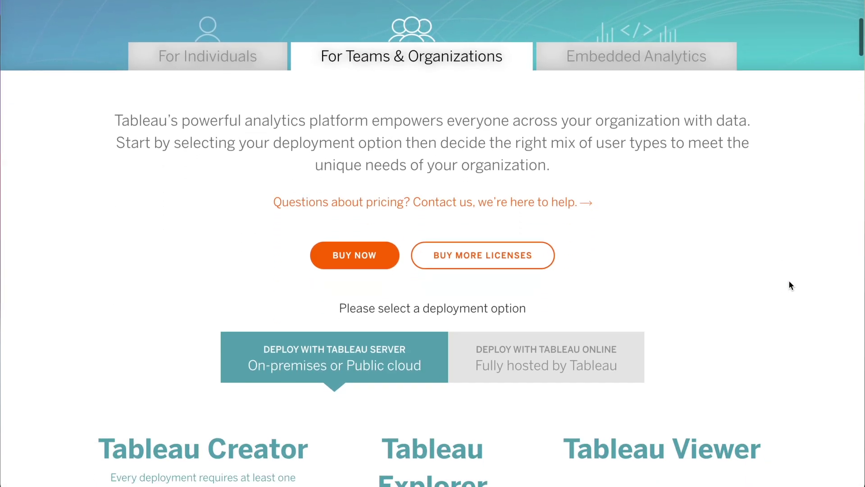
scroll(787, 284, down, 5)
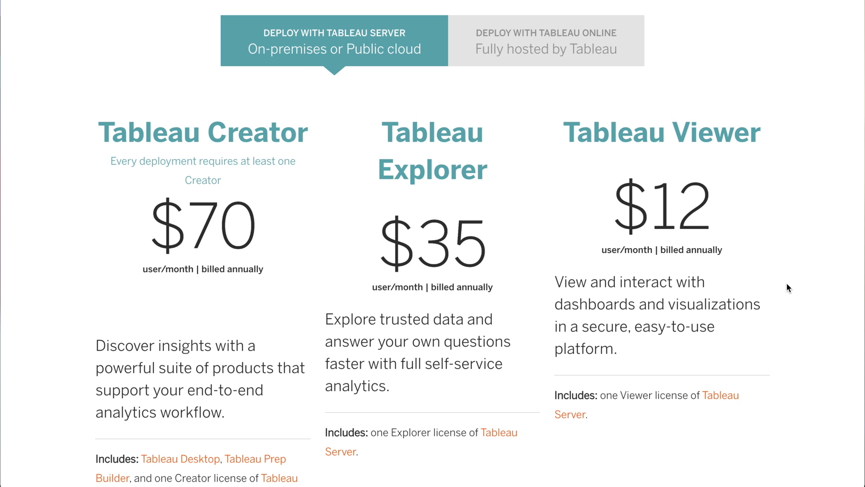
Switch to Tableau Online pricing ($70 Creator, $42 Explorer, $15 Viewer) and scroll to the full comparison
click(580, 57)
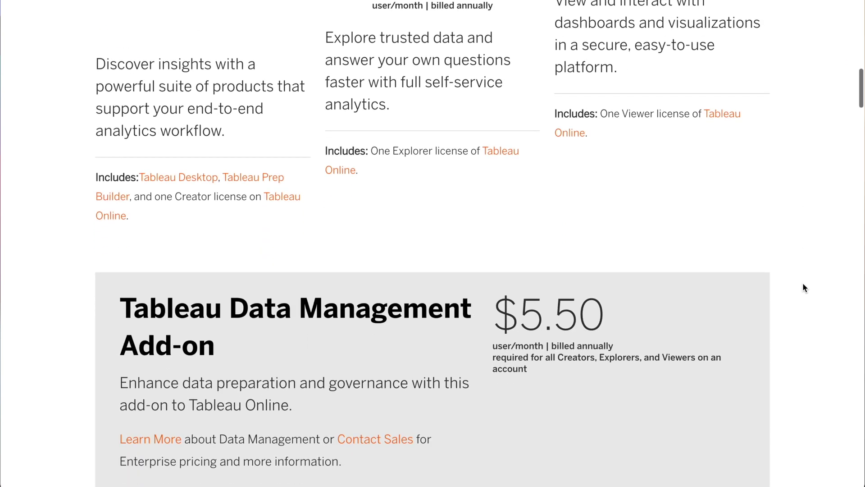
scroll(804, 287, down, 10)
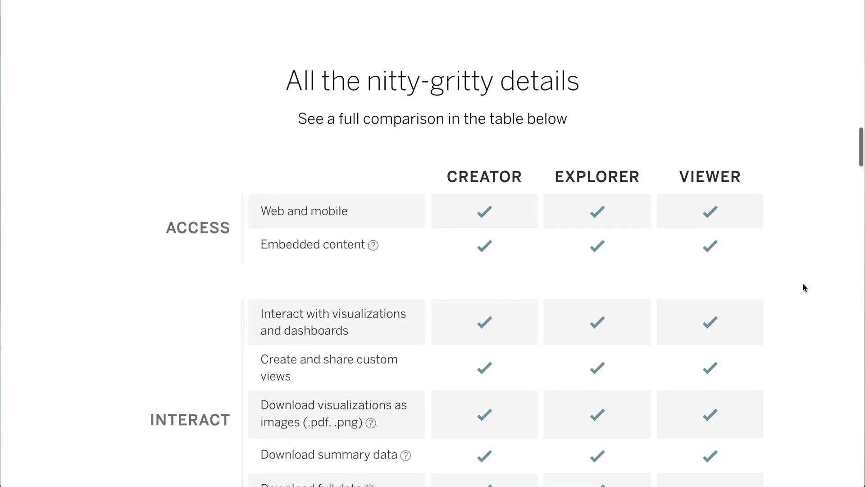
scroll(805, 287, down, 4)
scroll(804, 287, down, 15)
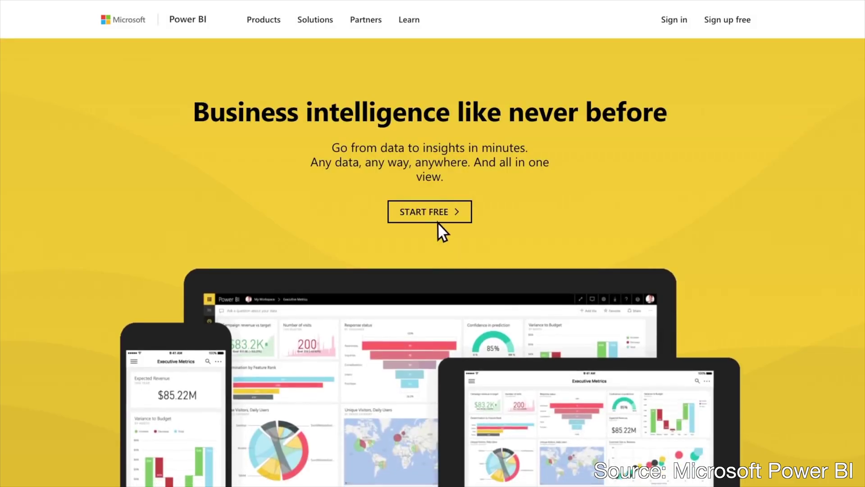
Reach the Power BI pricing page showing Pro at $9.99 per user and Premium at $4,995
click(433, 217)
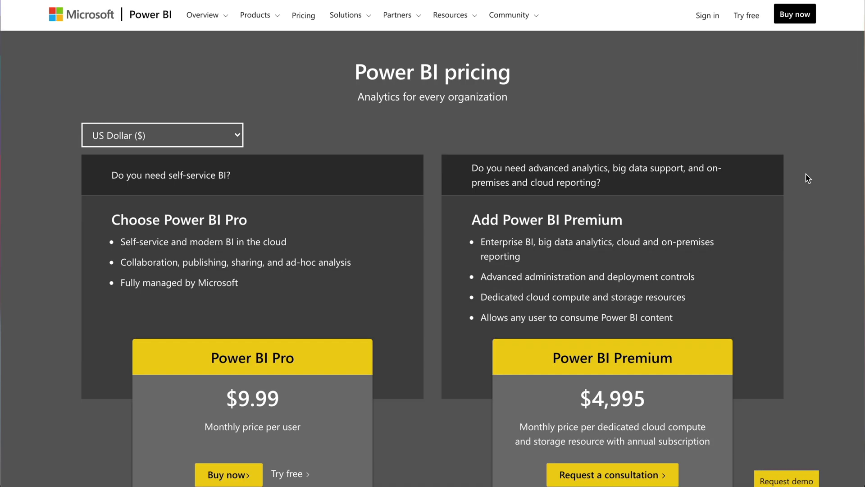
scroll(808, 178, down, 1)
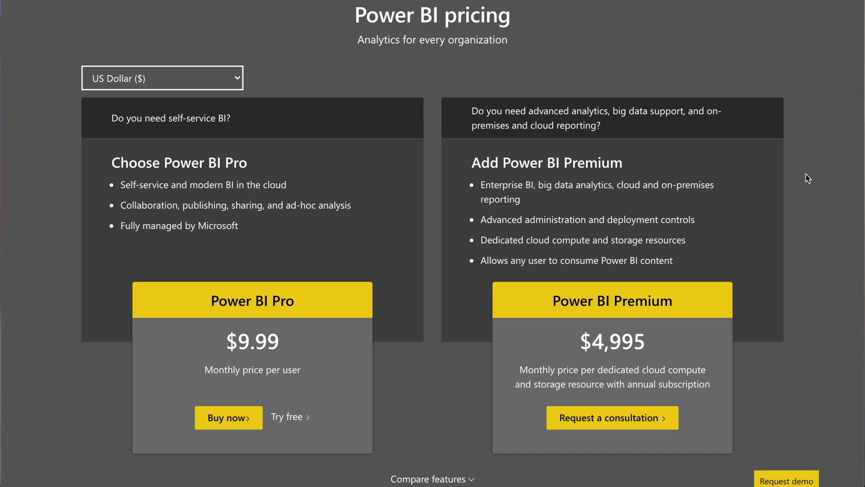
Expand Compare features and scroll through the Power BI Pro versus Premium feature table
click(461, 480)
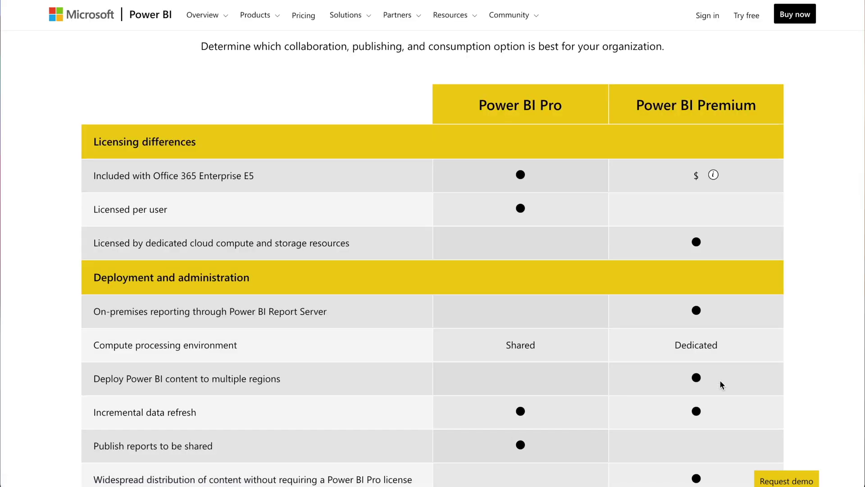
scroll(862, 372, down, 6)
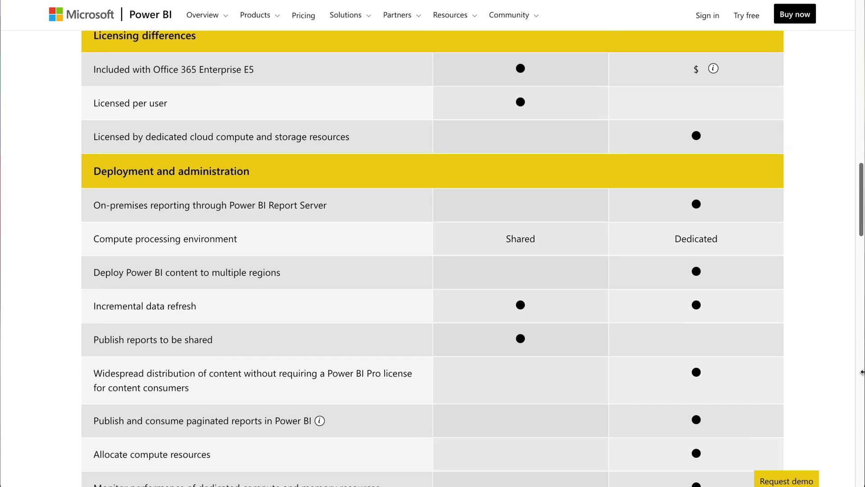
scroll(862, 372, down, 6)
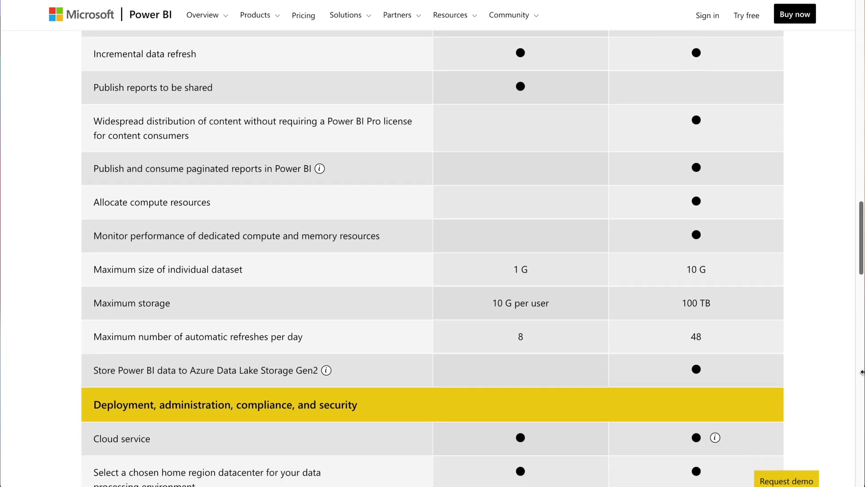
scroll(862, 373, down, 8)
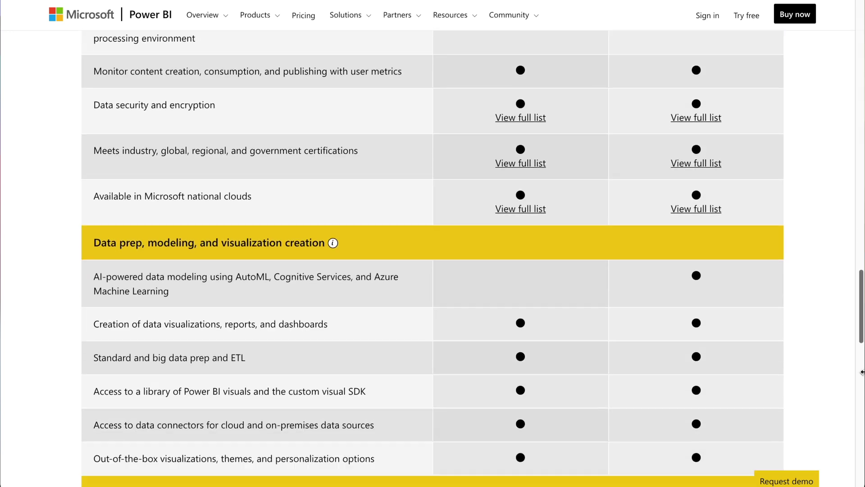
scroll(862, 372, down, 3)
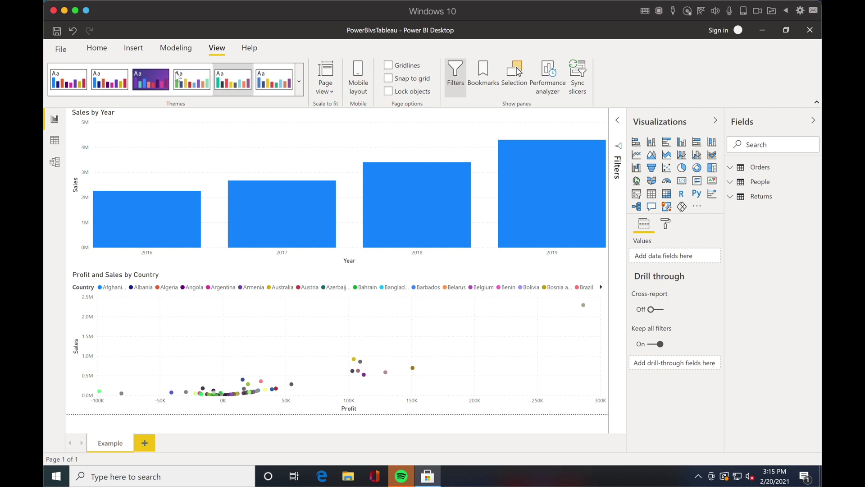
Browse the Home, Insert, Modeling and View ribbons, expand Orders, and add a blank clustered column chart
click(97, 53)
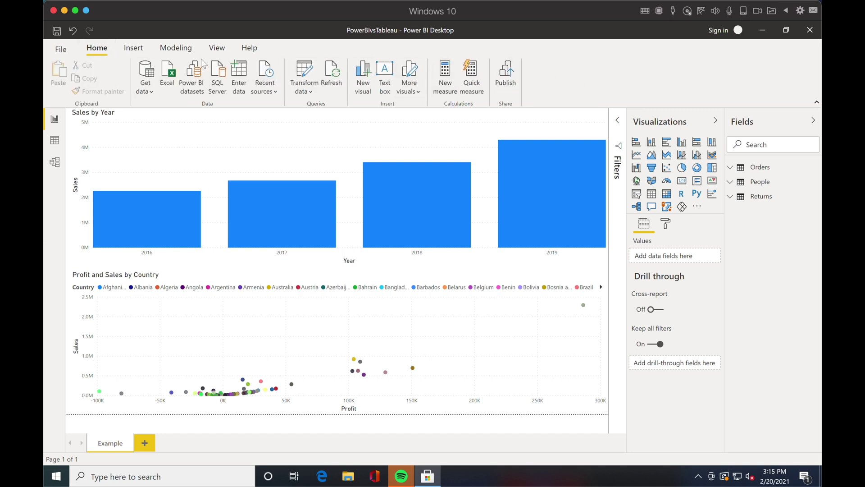
click(133, 51)
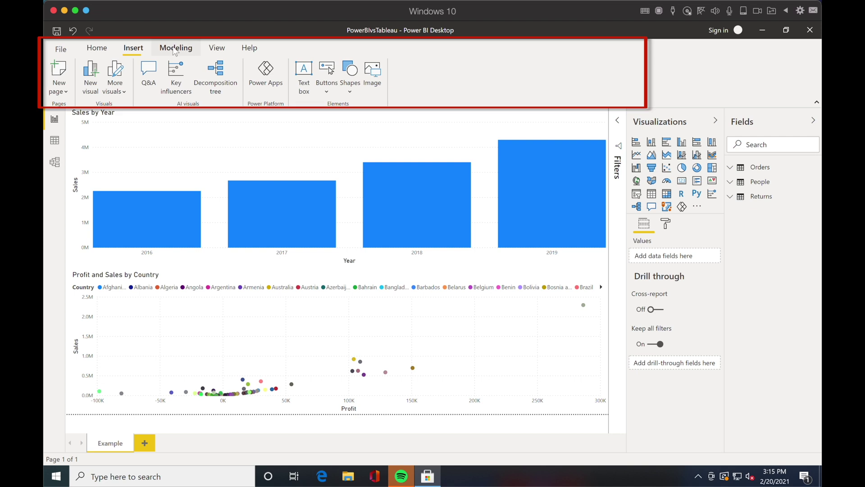
click(176, 49)
click(216, 49)
click(96, 48)
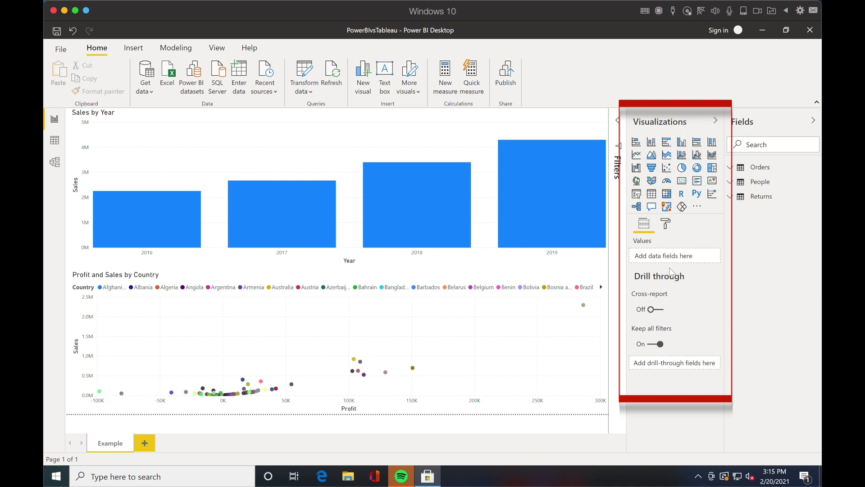
click(731, 171)
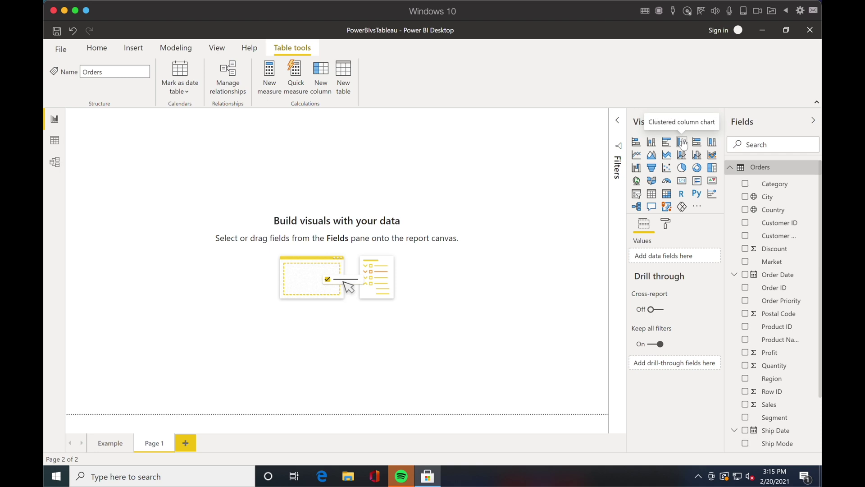
click(681, 142)
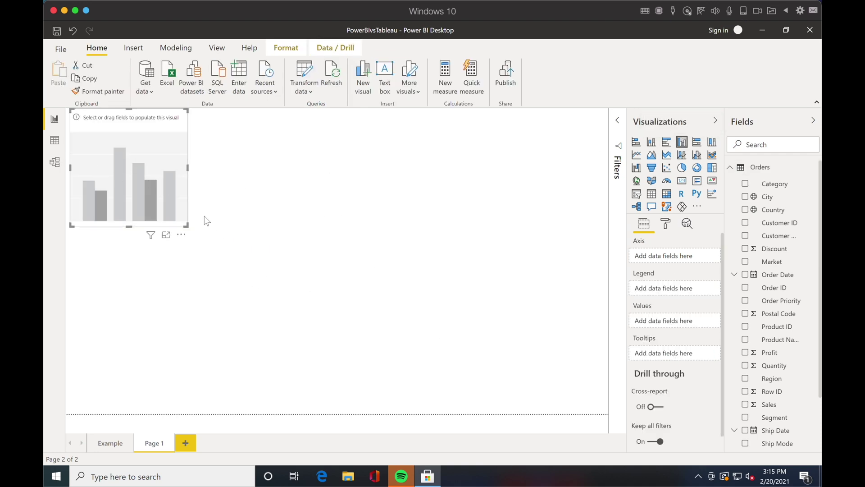
Enlarge the column chart, move it to the top centre, and plot Sales by Order Date year
drag(185, 224, 334, 270)
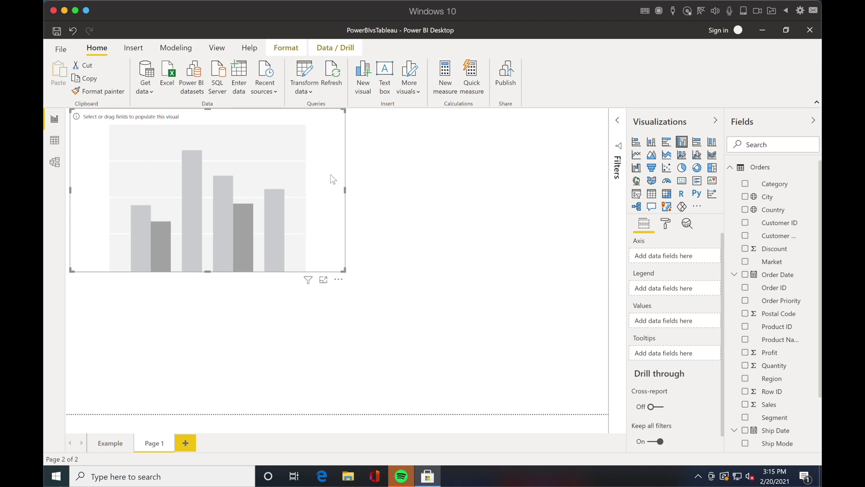
drag(332, 180, 468, 174)
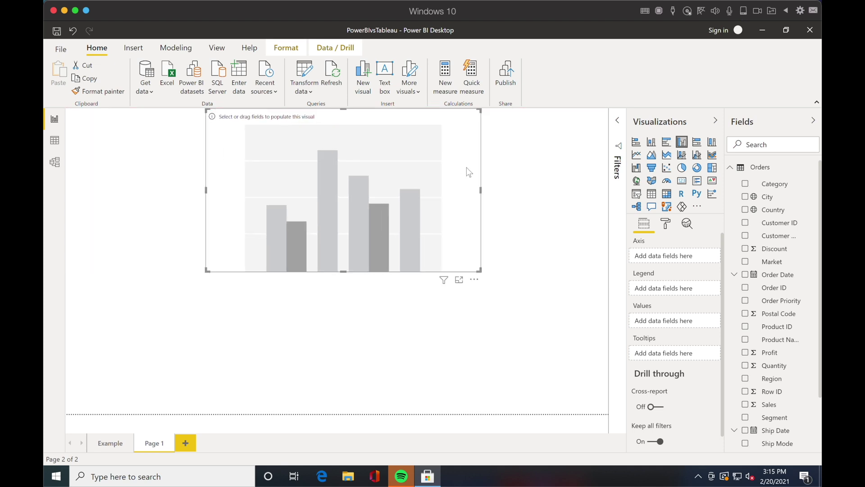
scroll(685, 241, down, 1)
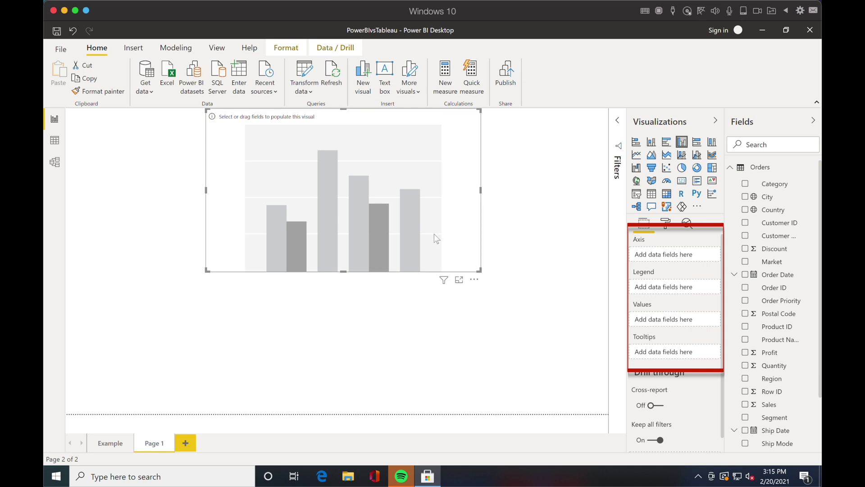
drag(778, 275, 681, 257)
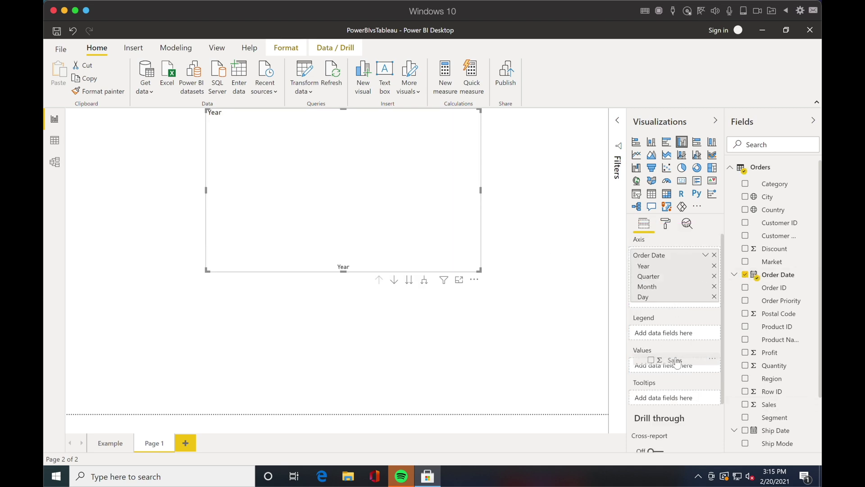
drag(770, 404, 676, 368)
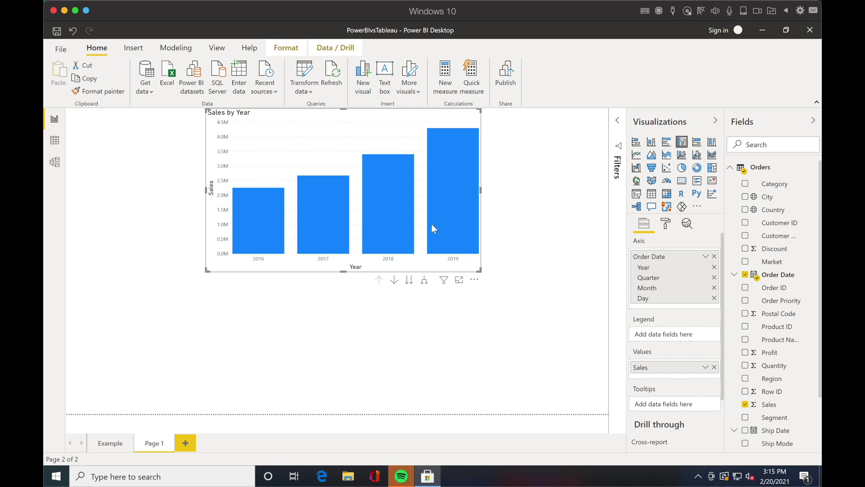
click(526, 171)
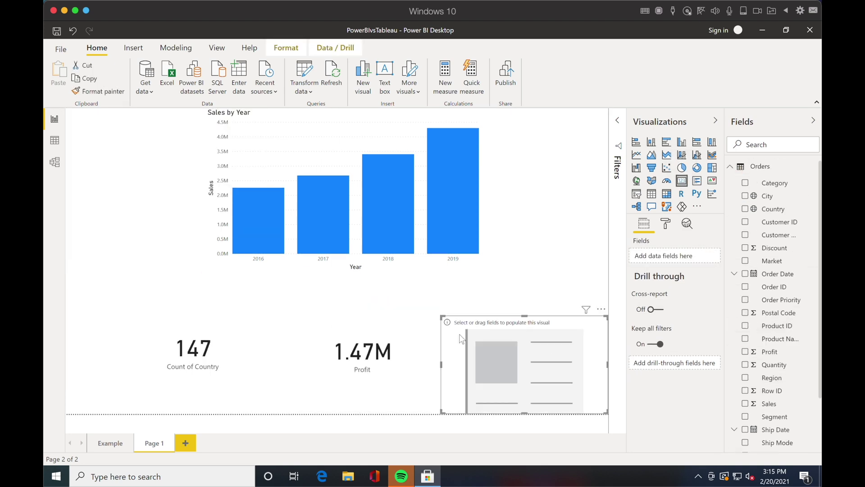
Fill a card visual with the Sales field to show Count of Sales
scroll(772, 383, down, 1)
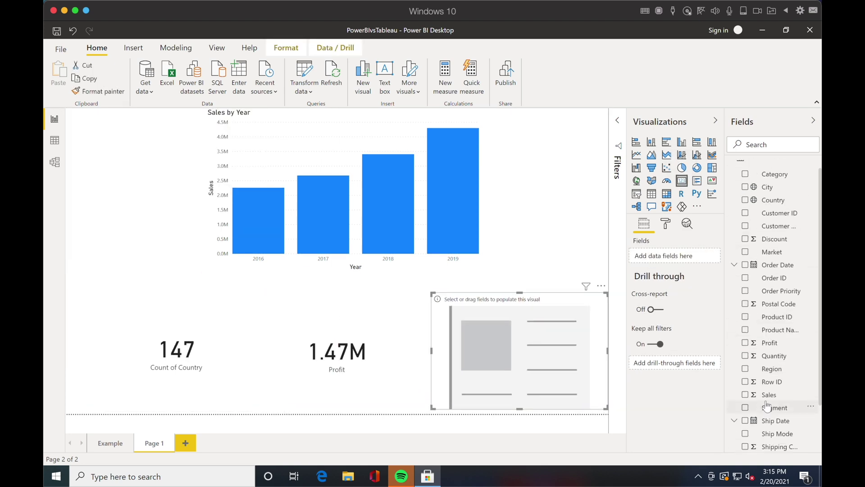
click(772, 405)
scroll(772, 397, down, 3)
click(574, 261)
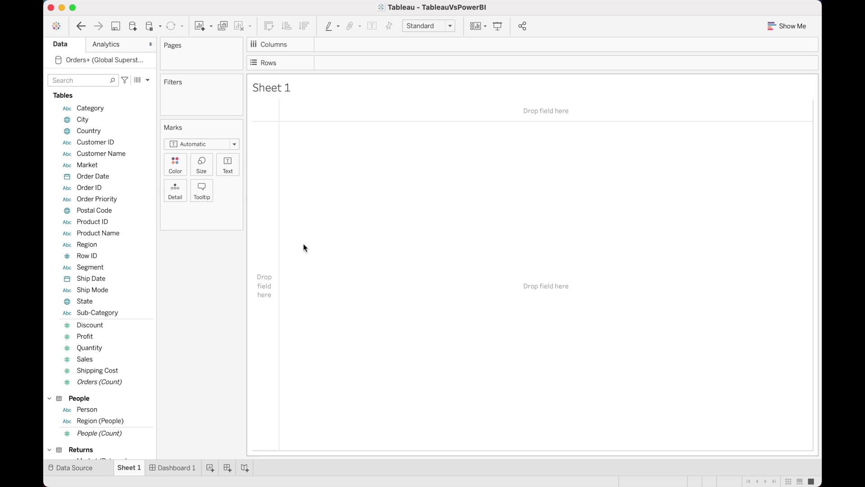
Select the Sales measure and drag it across the empty Sheet 1 view
click(91, 361)
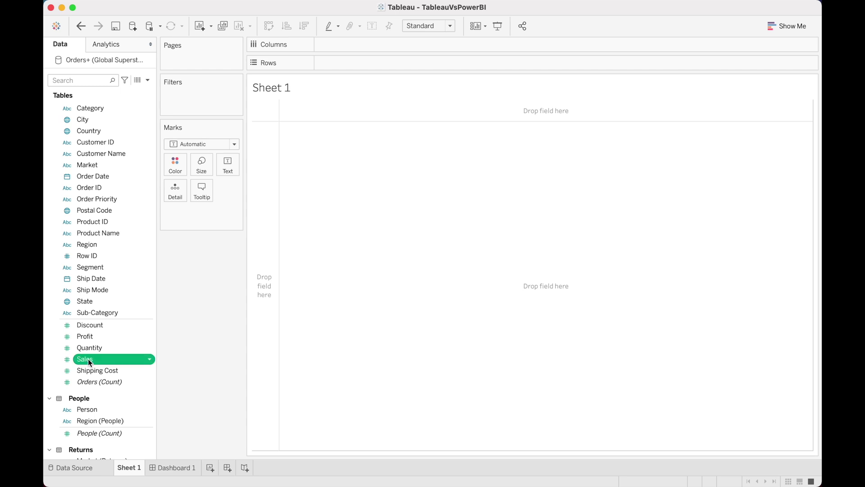
drag(92, 362, 330, 44)
Break Sales down by Order Date year, try horizontal bars and a pie, and settle on vertical bars
drag(93, 176, 358, 62)
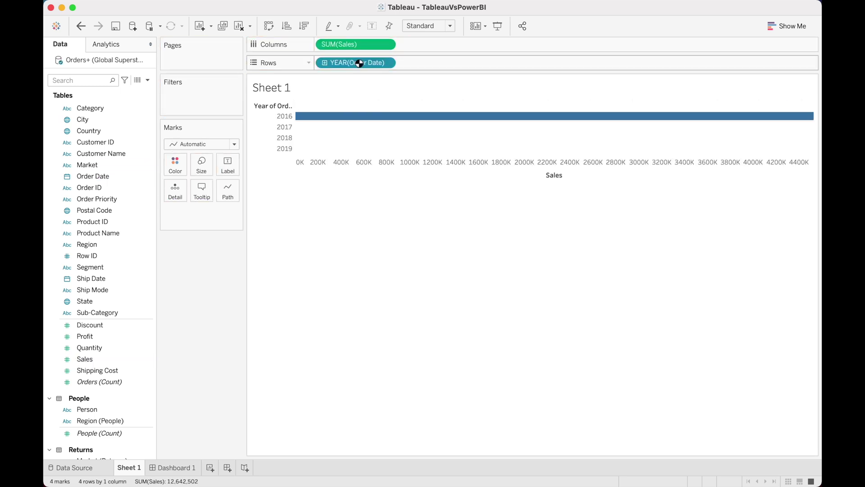
click(270, 26)
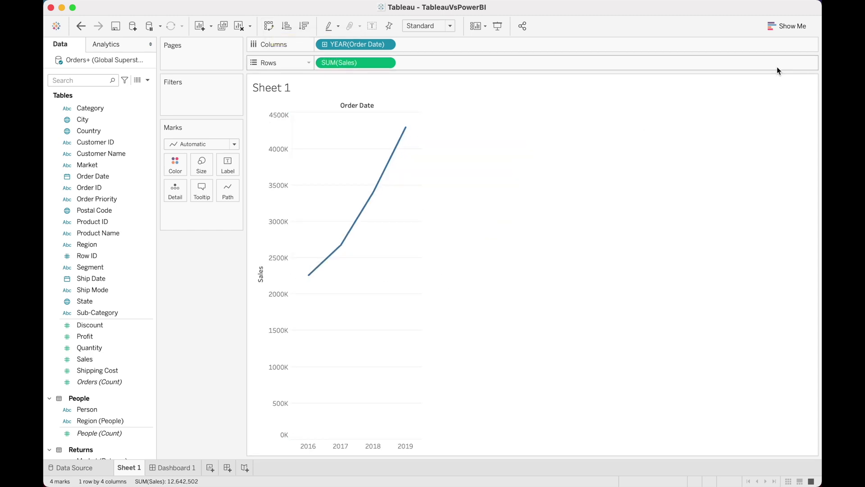
click(791, 28)
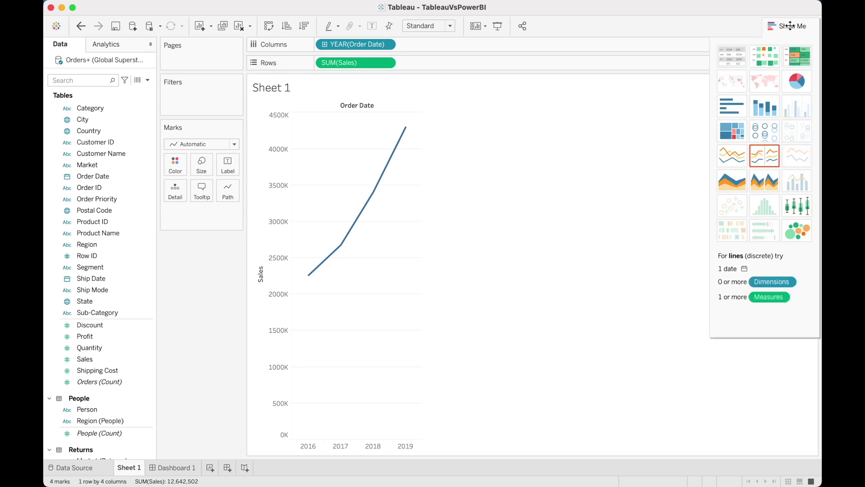
click(727, 108)
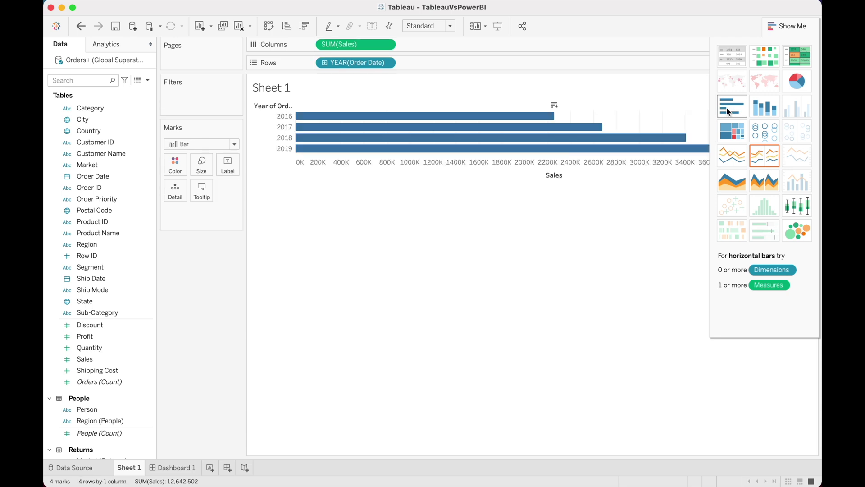
click(268, 26)
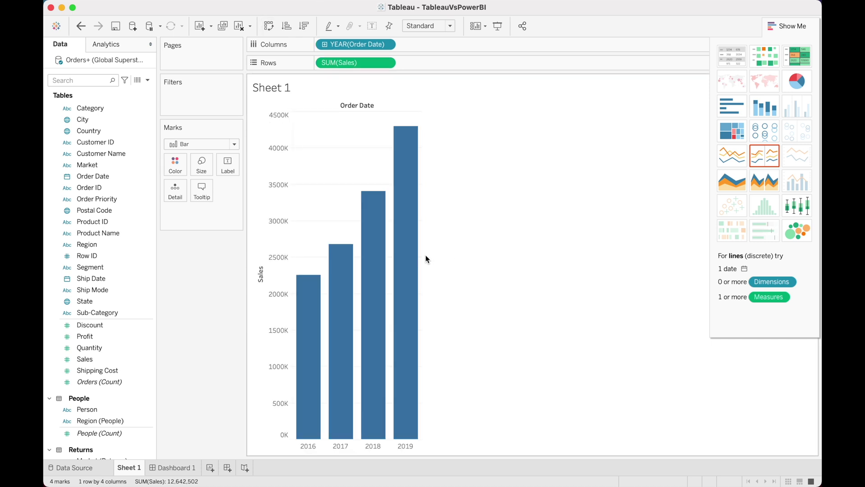
click(797, 83)
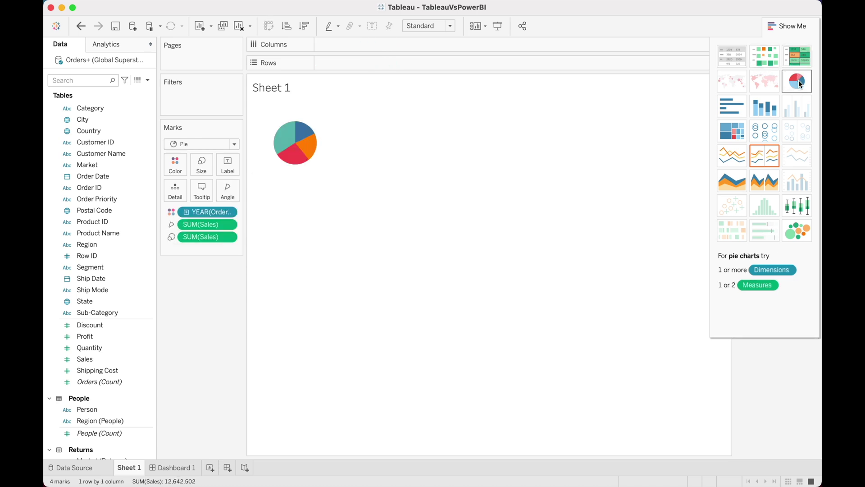
key(super+z)
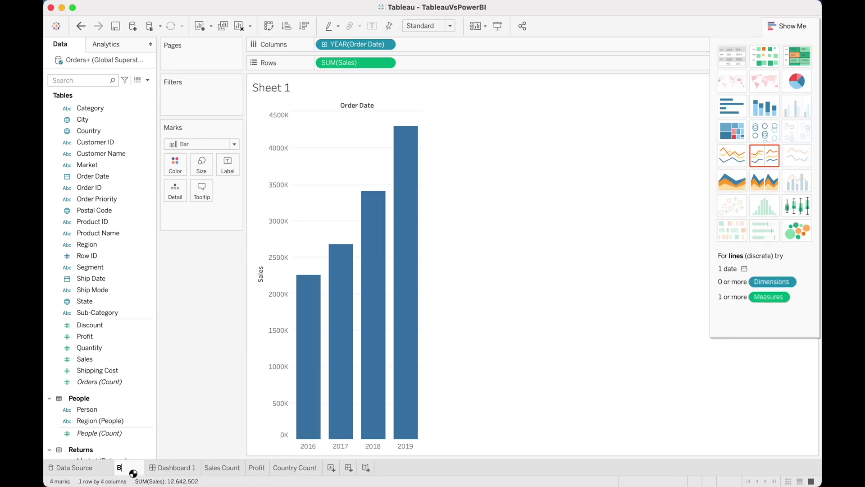
Review the Bar Chart, Sales Count, Profit and Country Count worksheets, then return to Dashboard 1
click(183, 468)
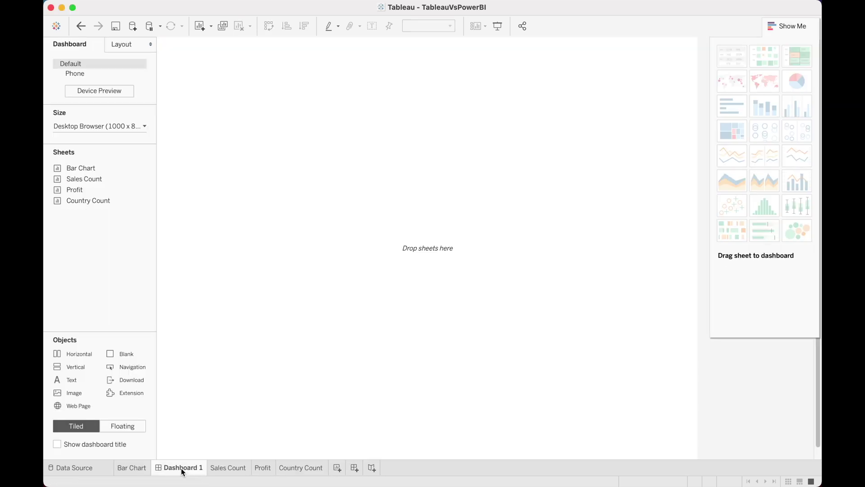
click(143, 467)
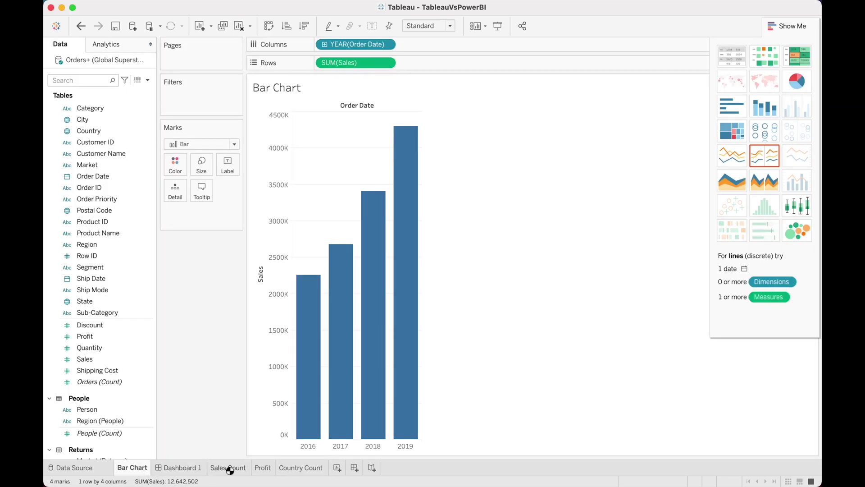
click(230, 469)
click(262, 469)
click(295, 468)
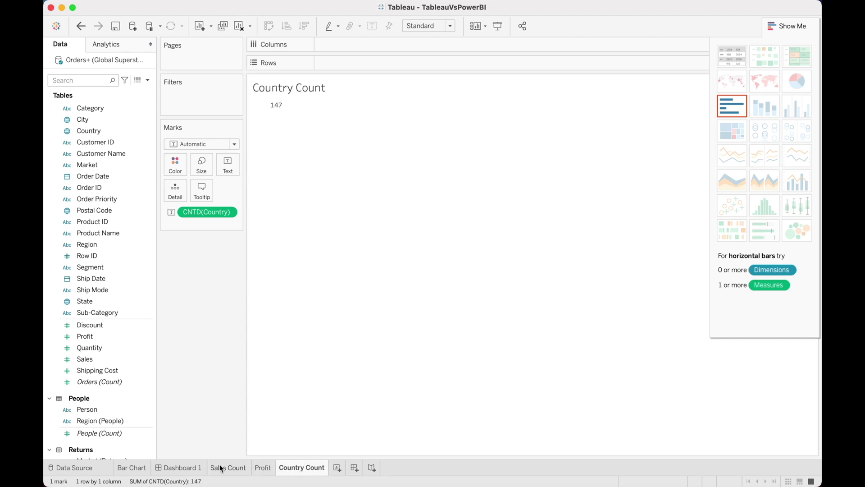
click(183, 469)
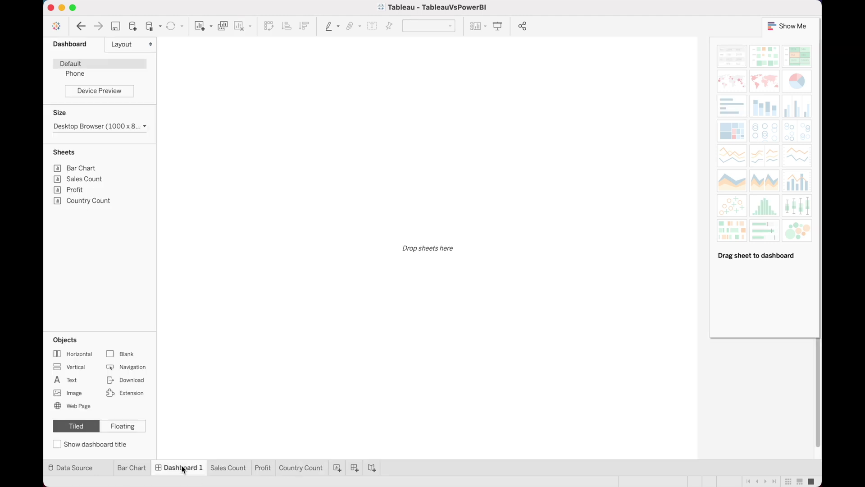
Drop the Bar Chart sheet onto Dashboard 1 so it fills the canvas
mouse_move(125, 173)
drag(93, 169, 283, 149)
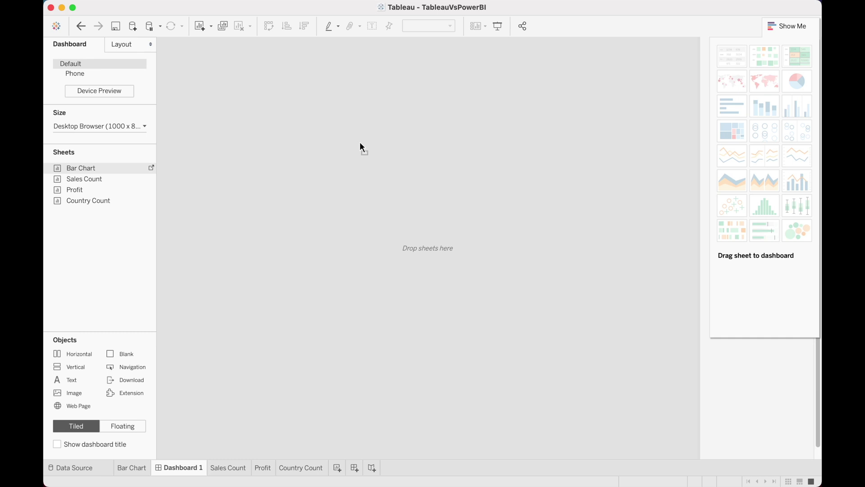
drag(360, 144, 359, 145)
mouse_move(111, 193)
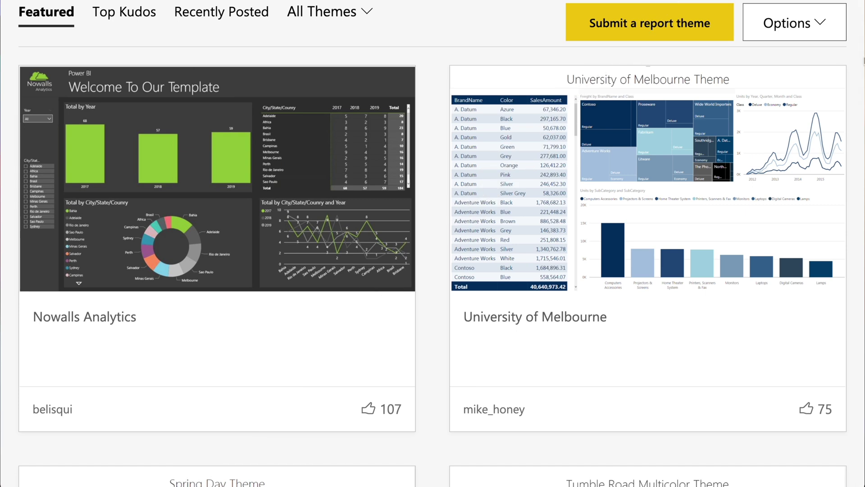
Scroll the Power BI report themes gallery down to the Sunflower Twilight and Autumn themes
scroll(432, 243, down, 9)
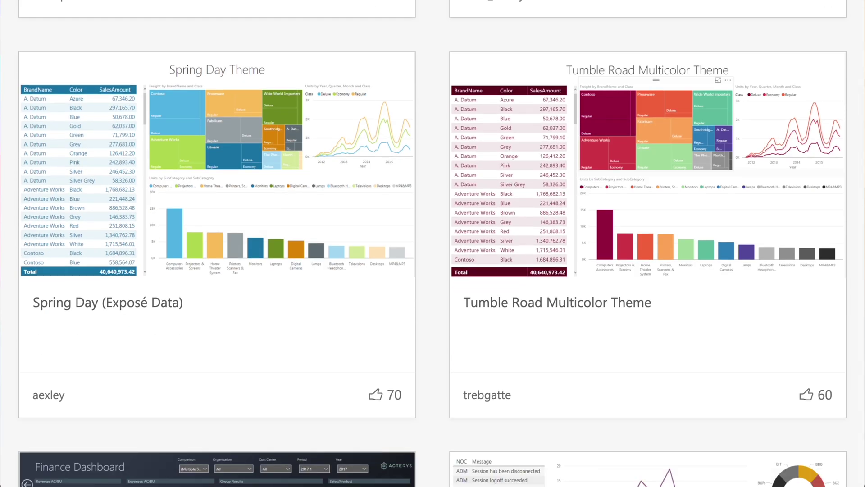
scroll(432, 243, down, 8)
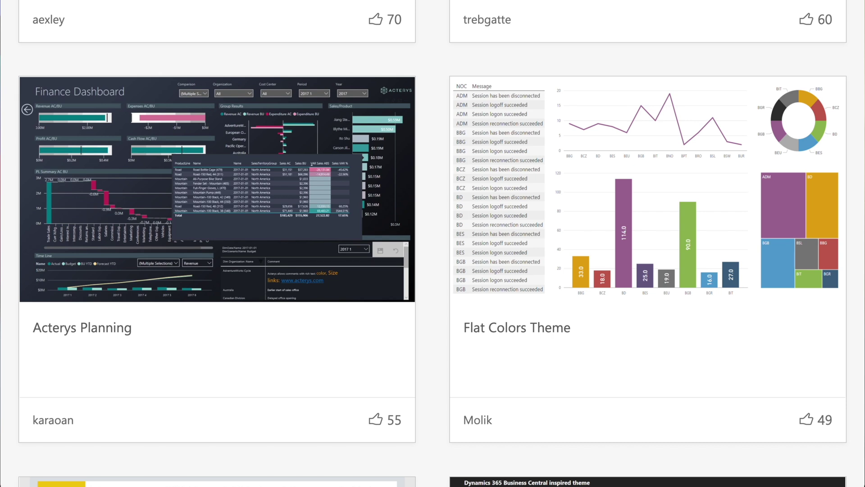
scroll(433, 244, down, 8)
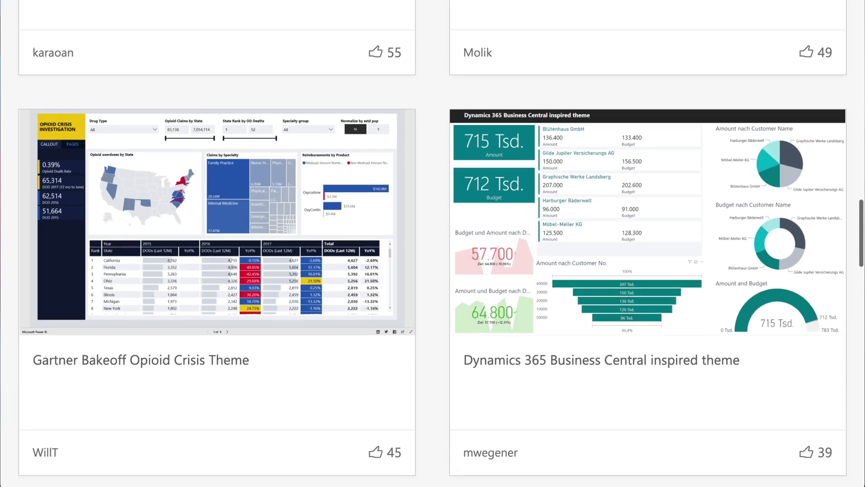
scroll(432, 243, down, 1)
scroll(785, 212, down, 10)
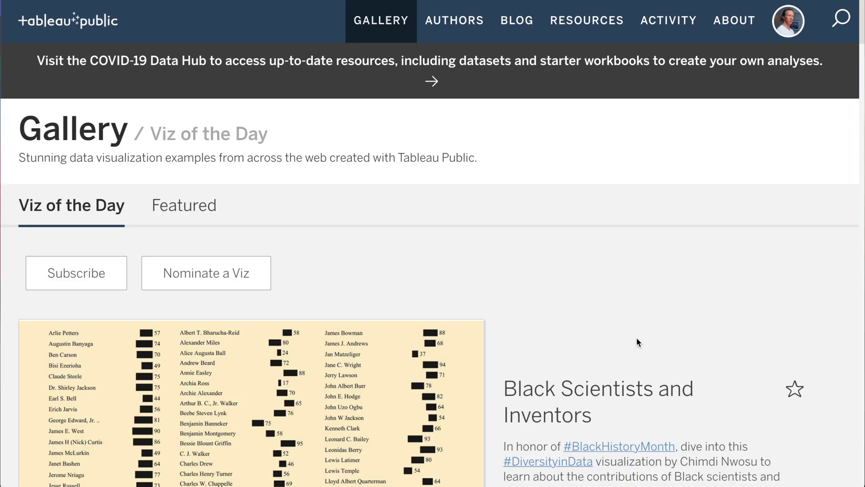
Scroll the Viz of the Day gallery down to the 1900 Data Portraits recreation
scroll(636, 339, down, 4)
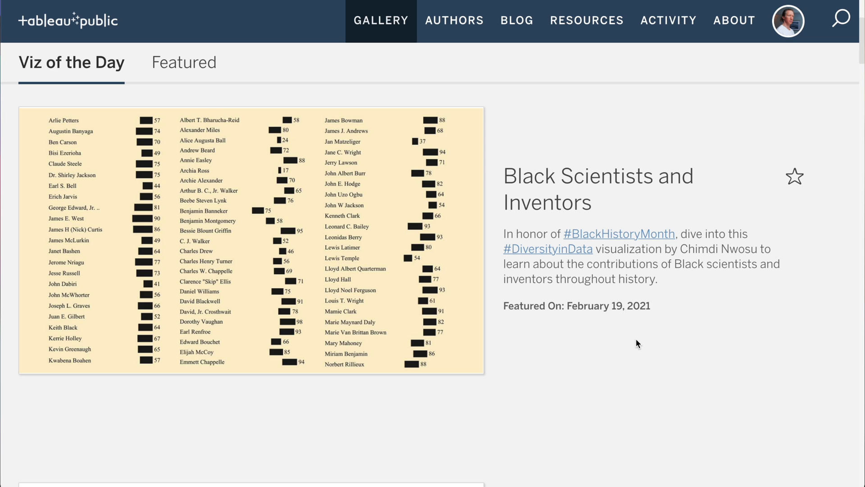
scroll(637, 342, down, 4)
scroll(636, 340, down, 5)
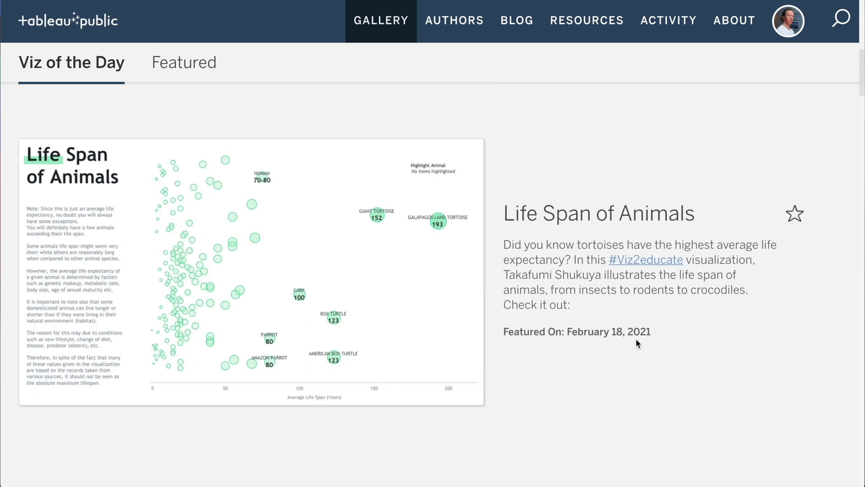
scroll(636, 341, down, 8)
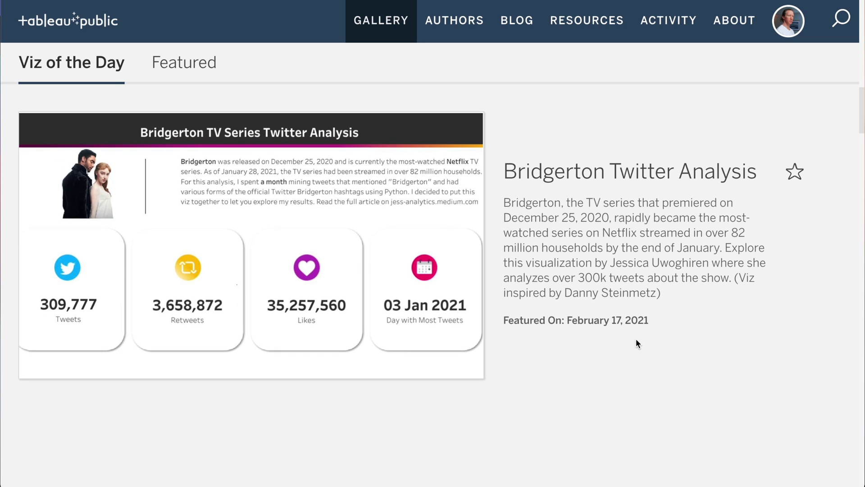
scroll(637, 338, down, 5)
scroll(636, 340, down, 4)
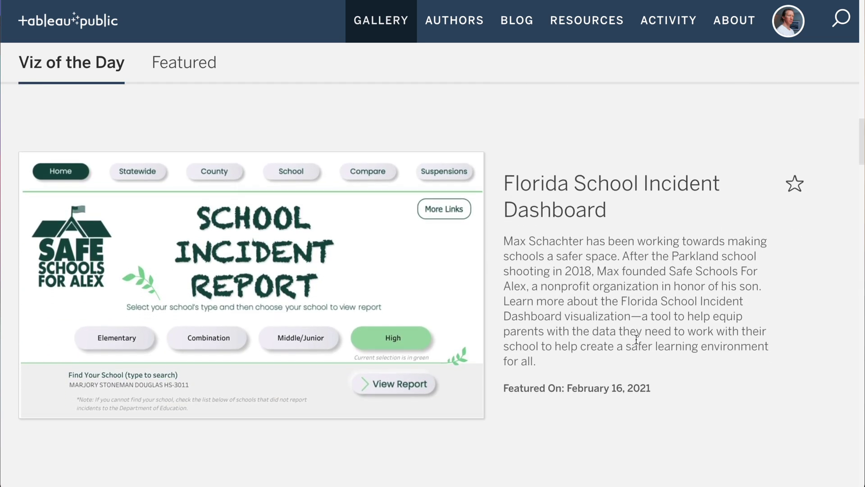
scroll(636, 339, down, 7)
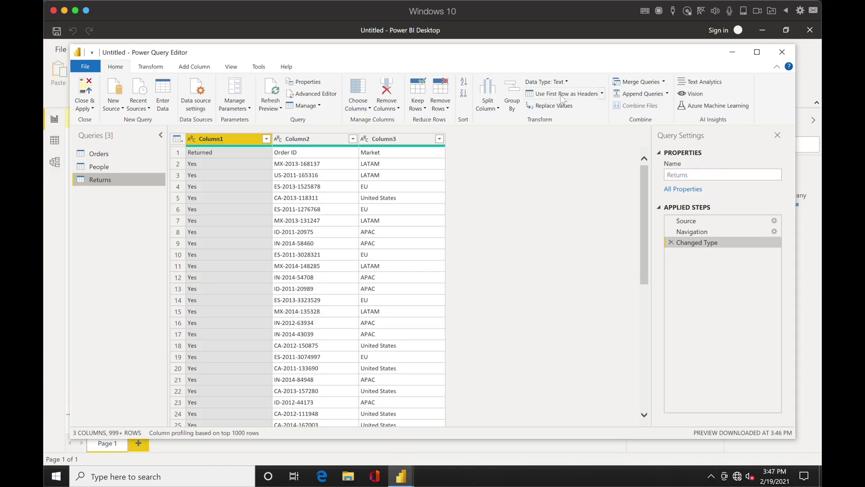
Promote the Returns query's first row to column headers, then view the People query
click(562, 97)
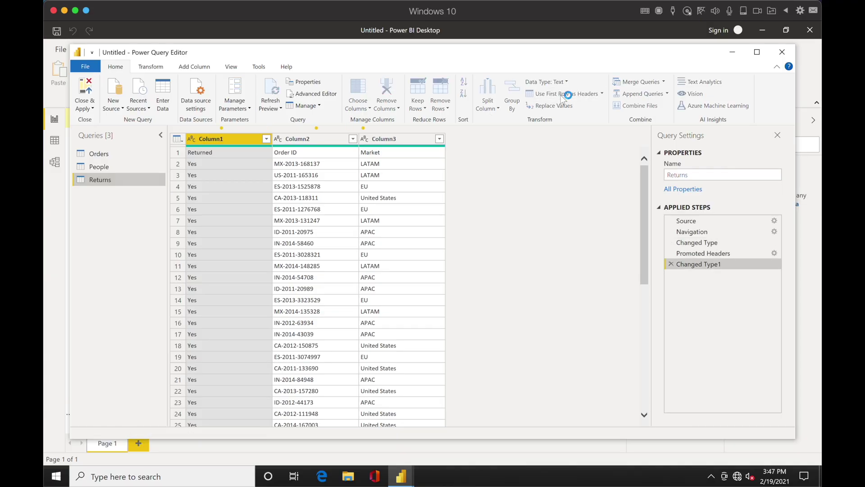
click(126, 167)
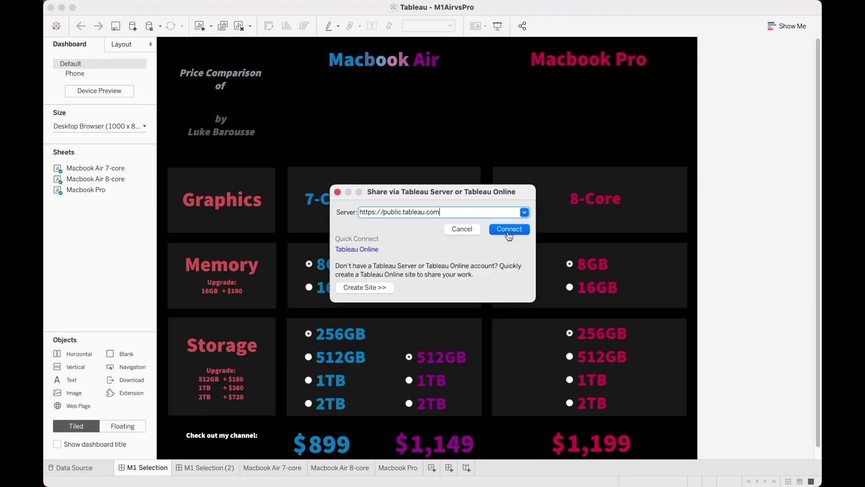
Sign in to public.tableau.com, save the workbook there, and view it on the profile's vizzes
click(508, 231)
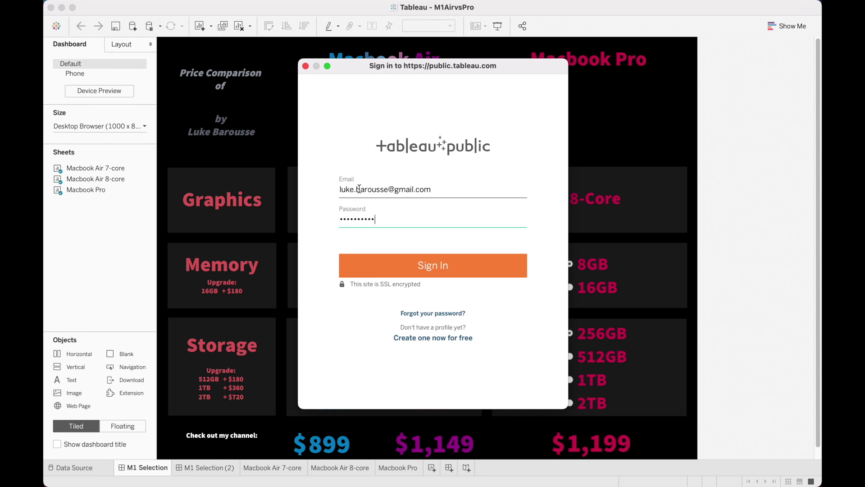
key(Return)
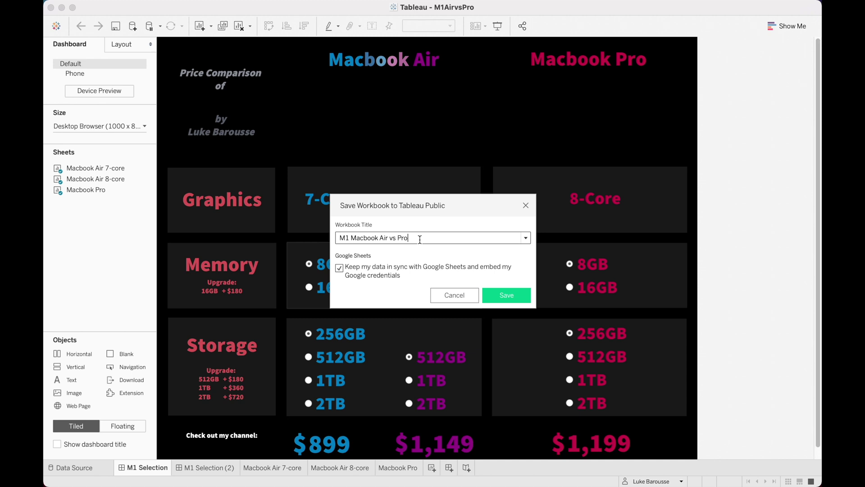
click(506, 295)
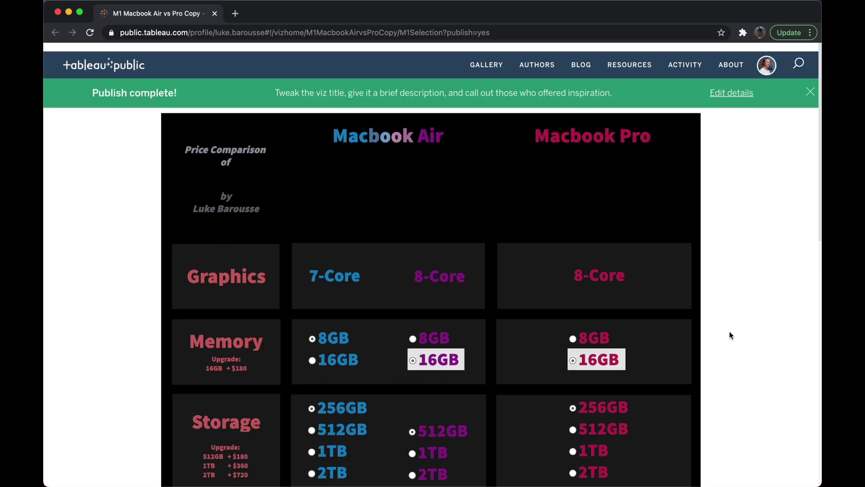
click(767, 56)
click(720, 81)
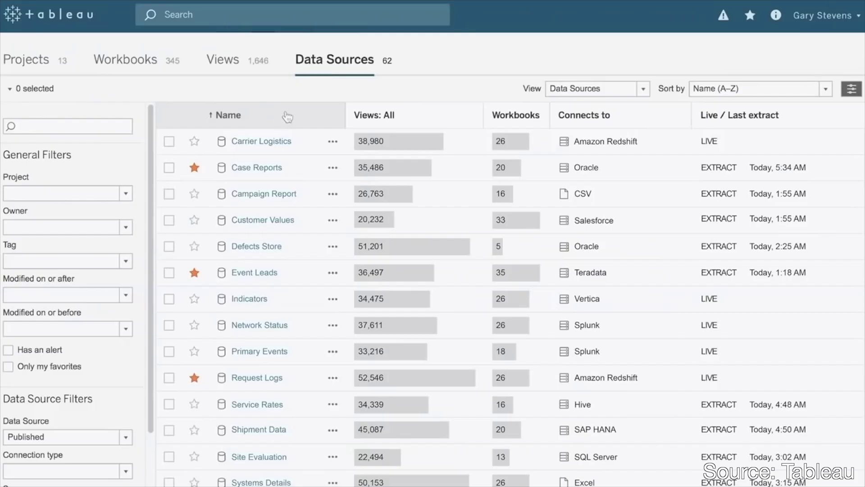
Sort by view count and run the Home & Garden Annual Performance Sunday flow task immediately
click(352, 117)
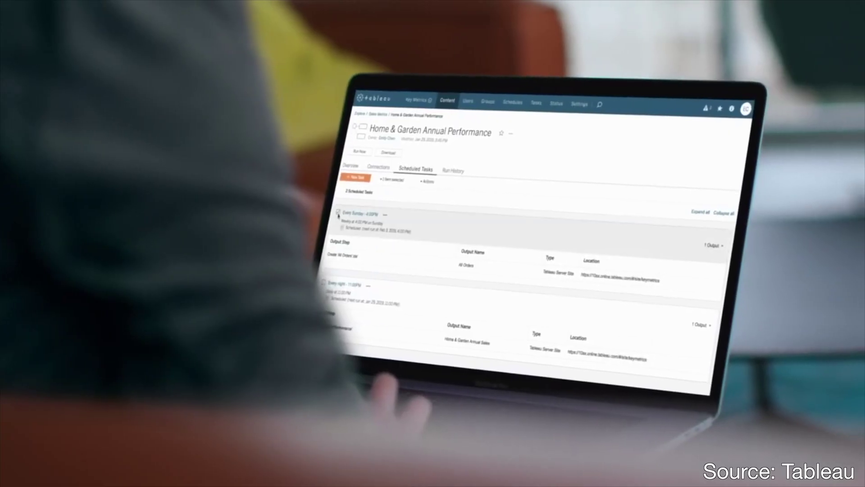
click(434, 186)
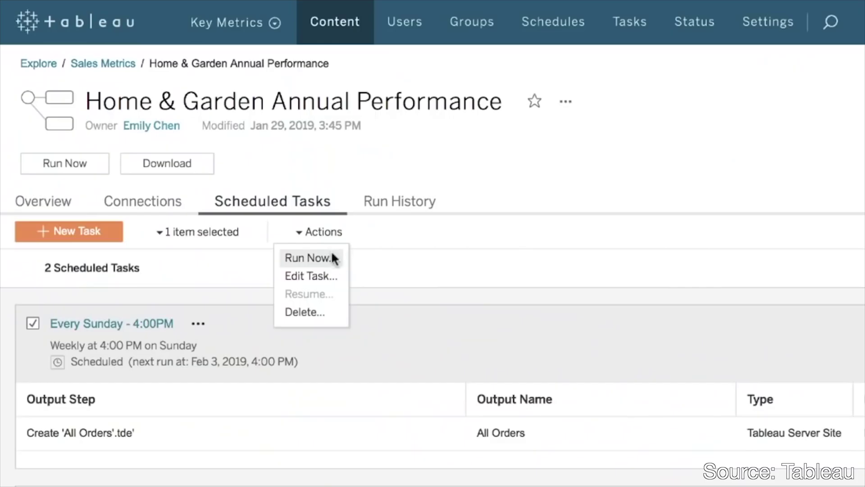
click(315, 258)
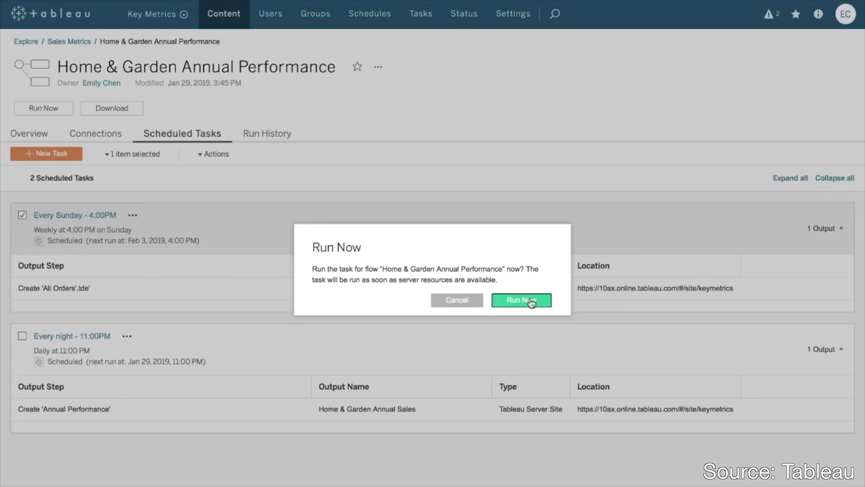
Prepare a new user invitation with the user's e-mail address and the Publisher site role
click(104, 179)
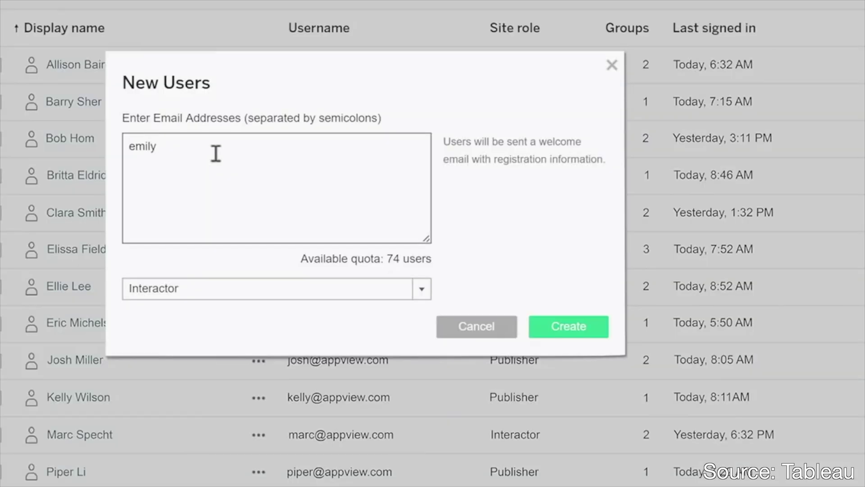
click(374, 289)
click(232, 345)
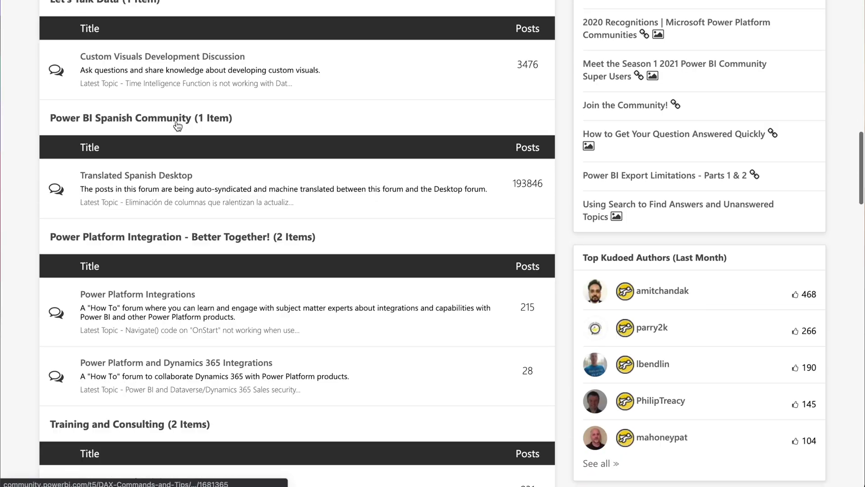
scroll(176, 121, down, 3)
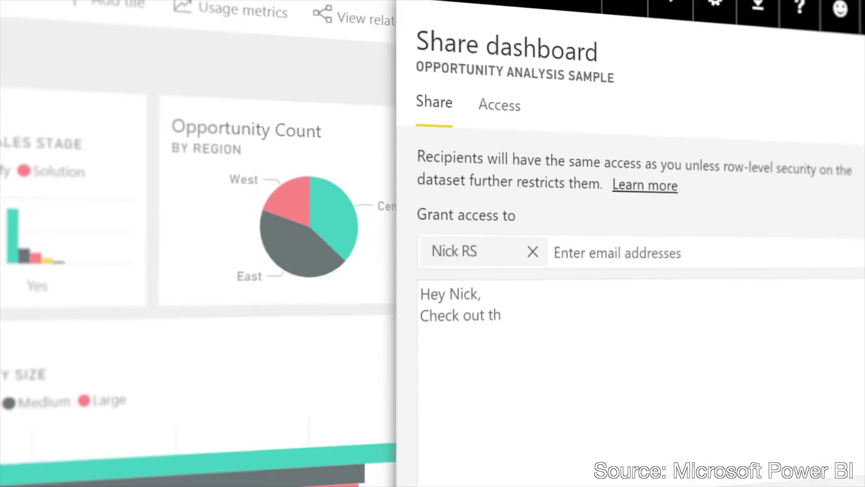
Write the share note 'Check out this dashboard - let me know what you think'
text(is dashboard - let me know what you)
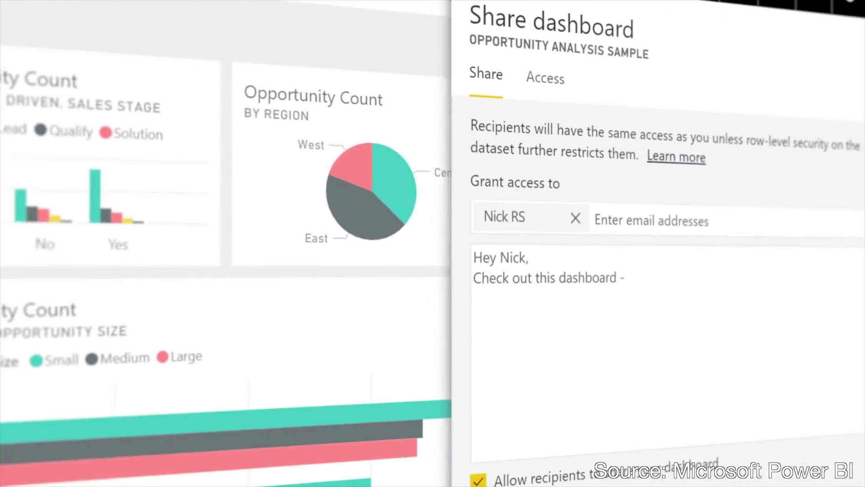
text( think)
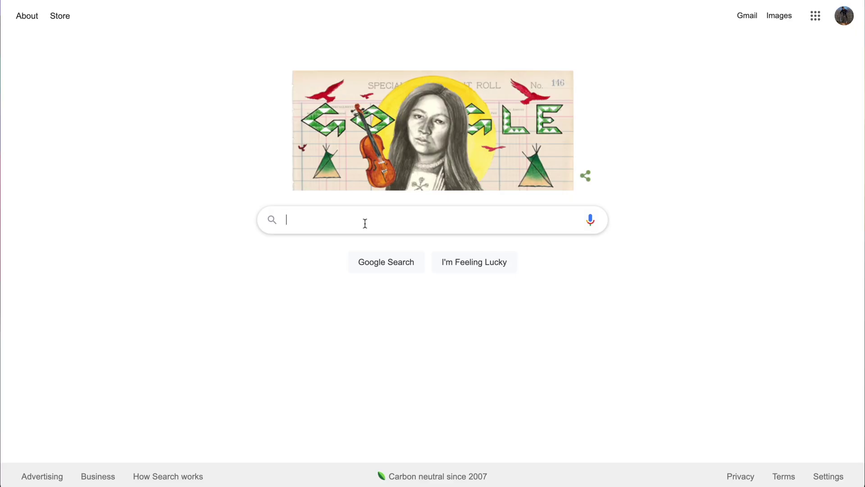
Search 'tableau conditional formatting' and expand Example 1 in the cell background color Knowledge Base article
text(tableau conditional for)
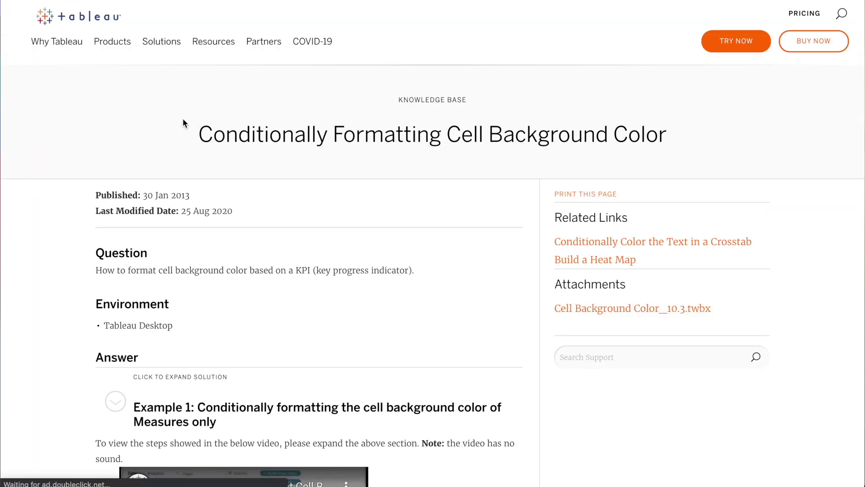
scroll(491, 310, down, 7)
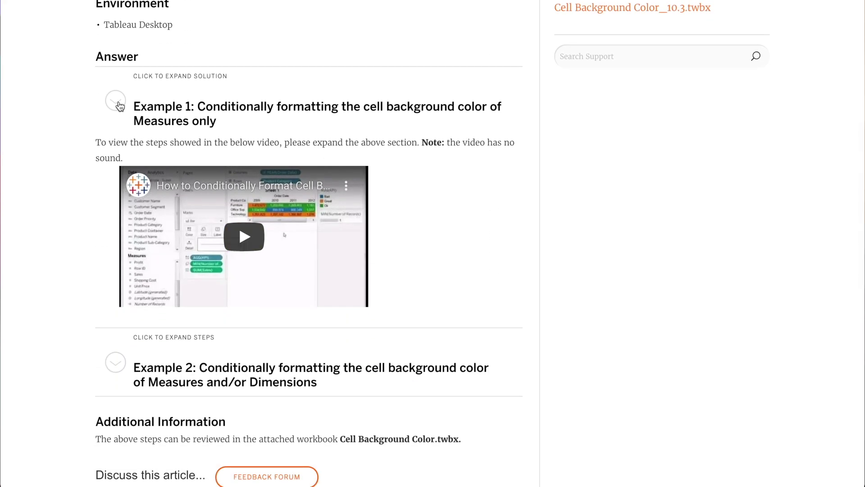
click(116, 101)
scroll(633, 356, down, 2)
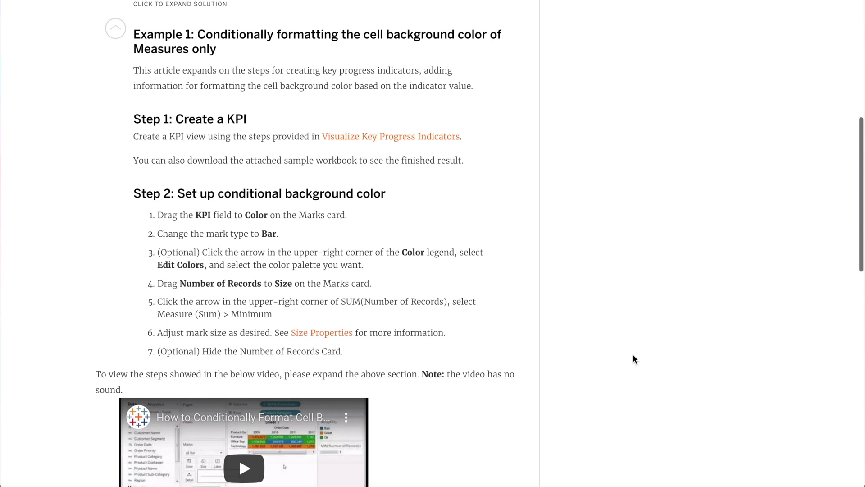
Expand the Example 2 solution and read through its steps
scroll(633, 356, down, 7)
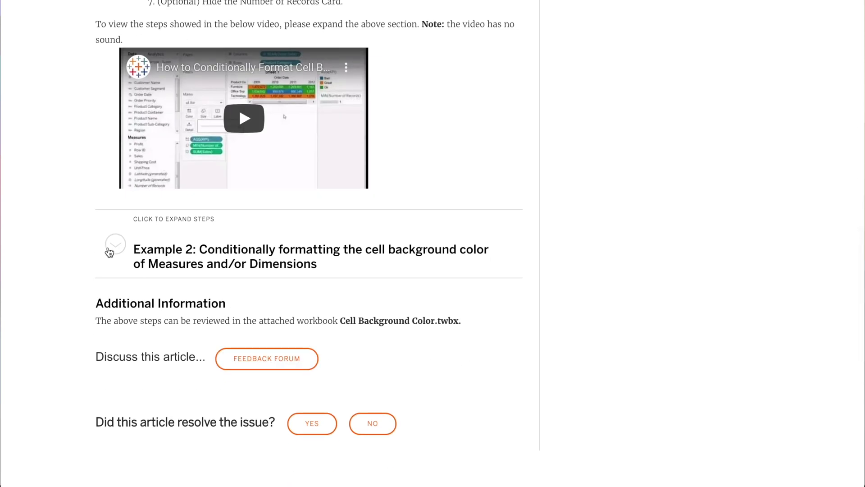
click(113, 246)
scroll(413, 299, down, 5)
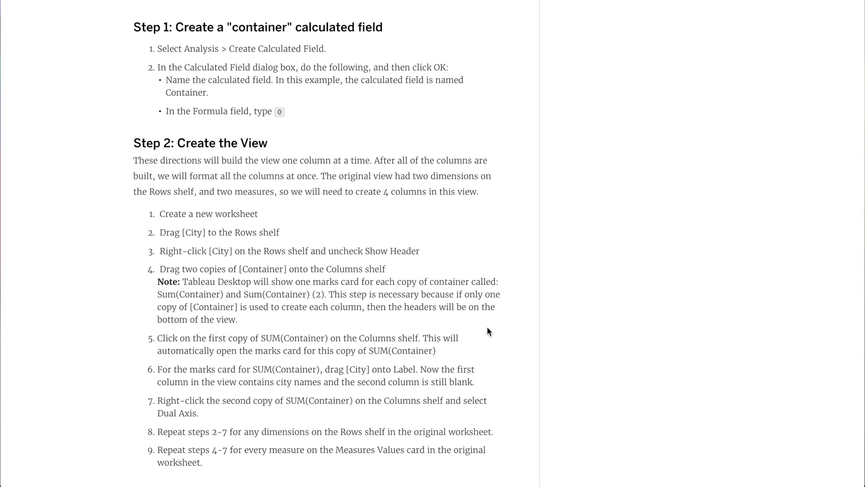
scroll(486, 326, down, 3)
scroll(486, 327, down, 5)
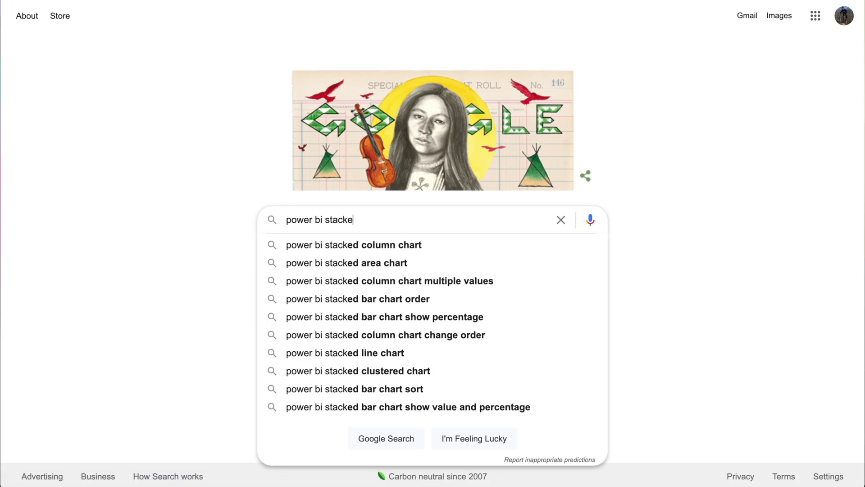
Search 'power bi stacked column chart multiple values' and read the accepted solution in the community thread
text(column cha)
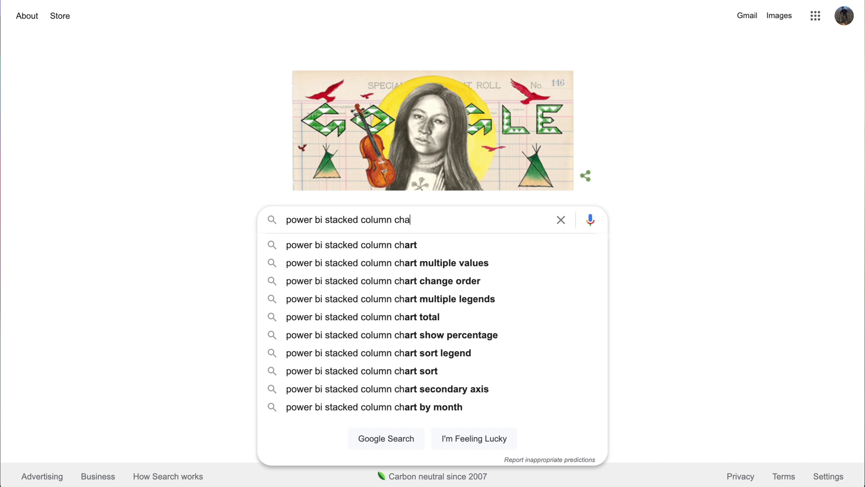
text(rt mult)
key(Down)
key(Return)
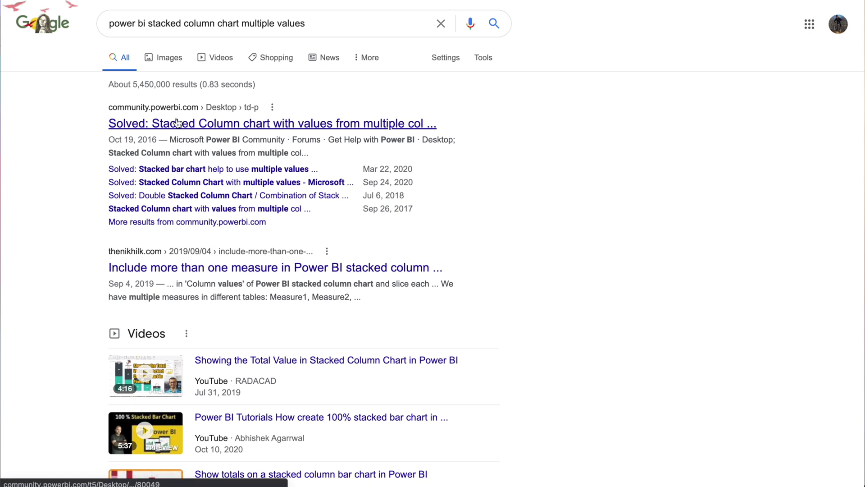
scroll(414, 278, down, 10)
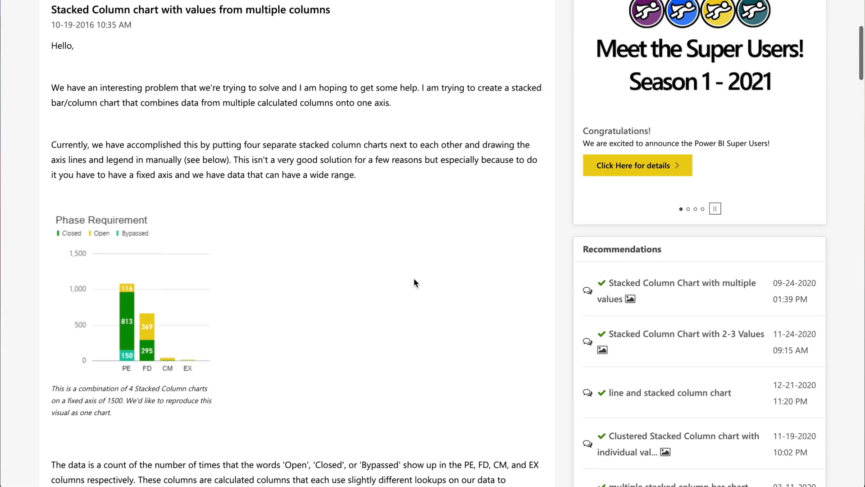
scroll(413, 279, down, 10)
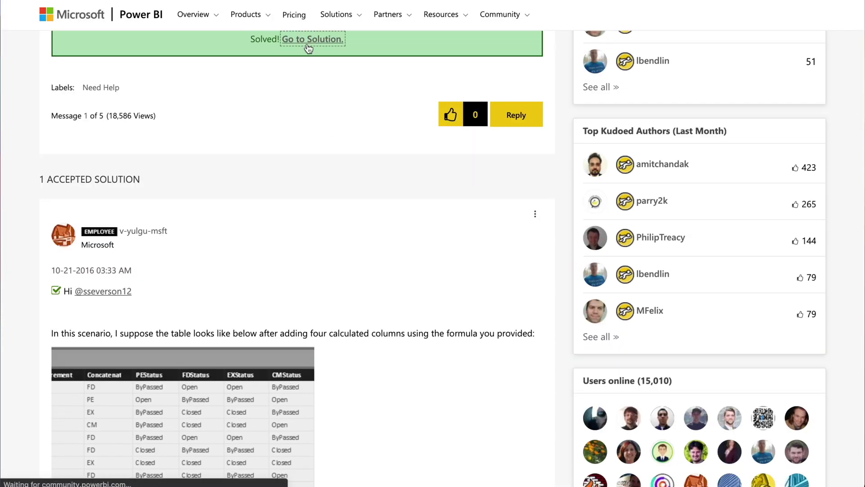
scroll(369, 303, down, 7)
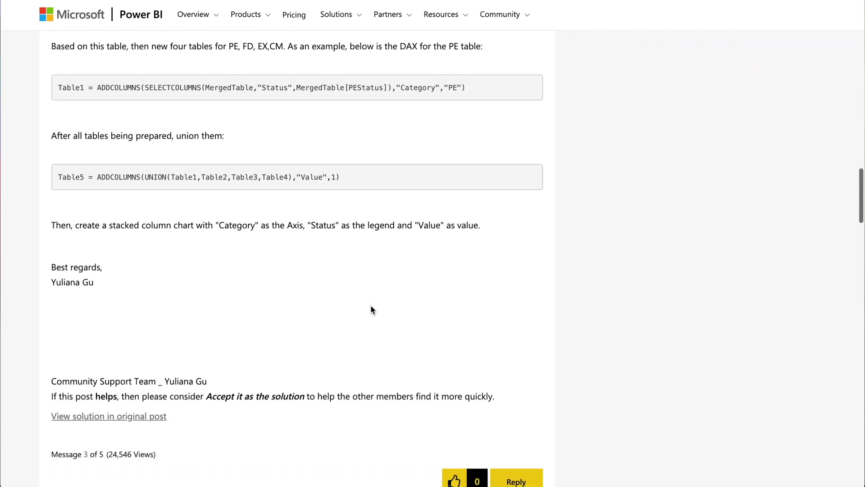
scroll(370, 309, down, 12)
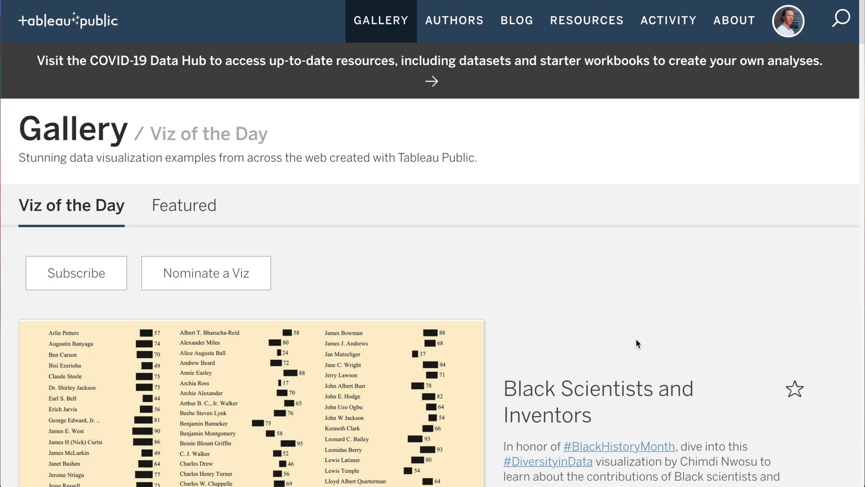
Scroll the Viz of the Day gallery from Black Scientists and Inventors down to the W.E.B. Du Bois Data Portraits
scroll(636, 341, down, 3)
scroll(636, 341, down, 5)
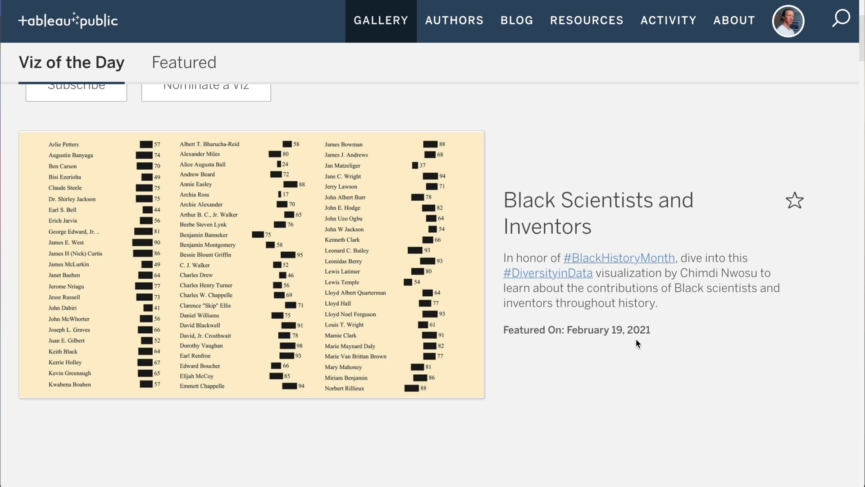
scroll(636, 341, down, 6)
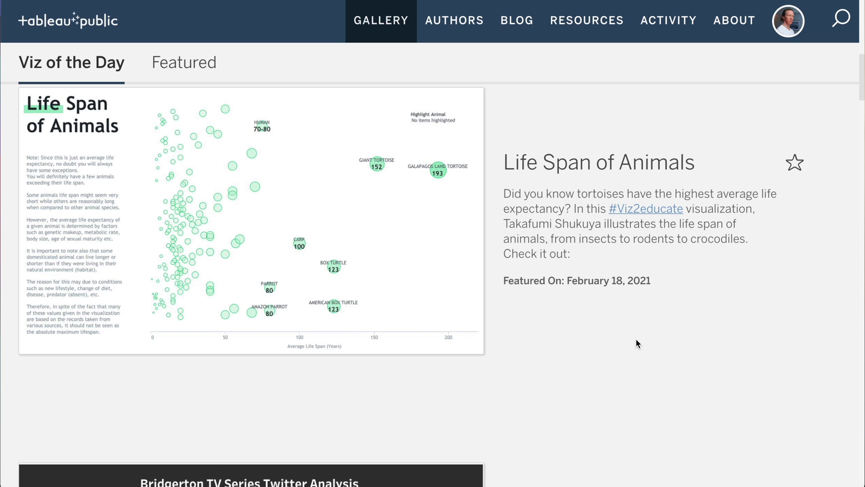
scroll(637, 338, down, 7)
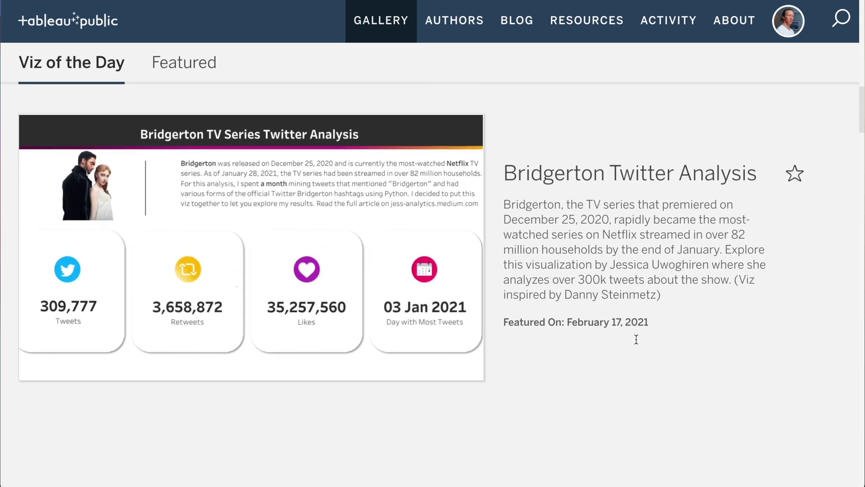
scroll(636, 339, down, 4)
scroll(636, 341, down, 5)
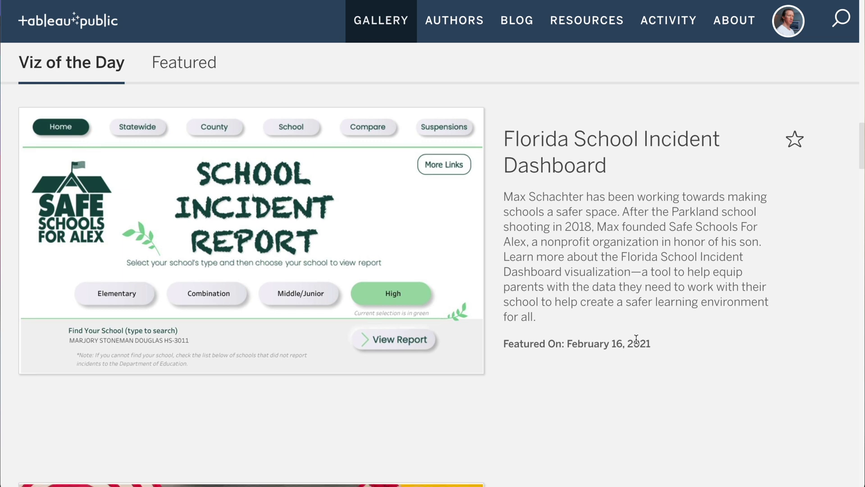
scroll(636, 339, down, 7)
scroll(636, 339, down, 2)
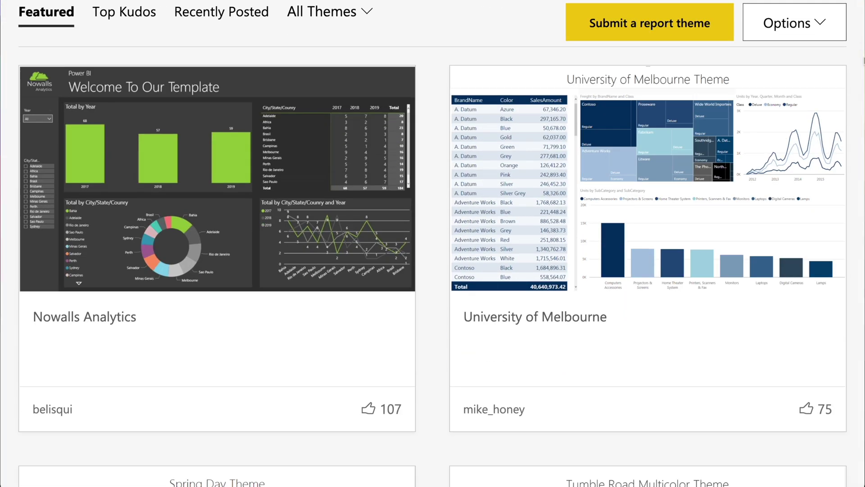
Scroll the Featured themes gallery down to the Sunflower Twilight and Autumn theme cards
scroll(433, 244, down, 9)
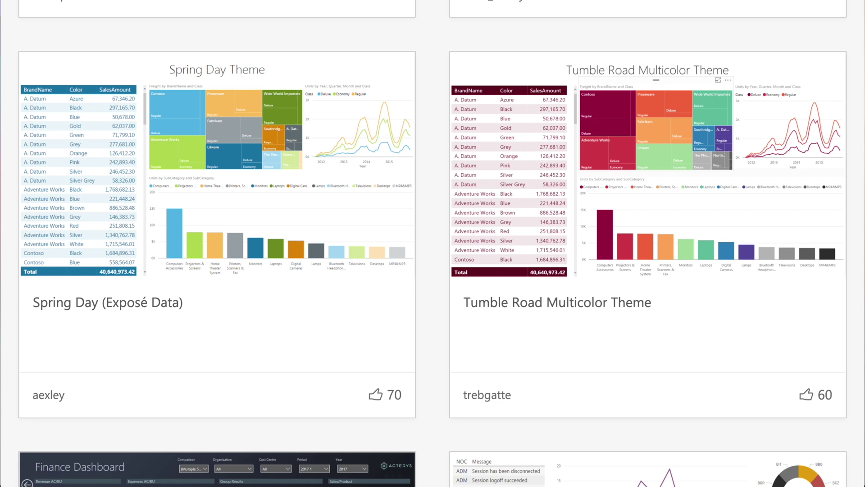
scroll(432, 244, down, 8)
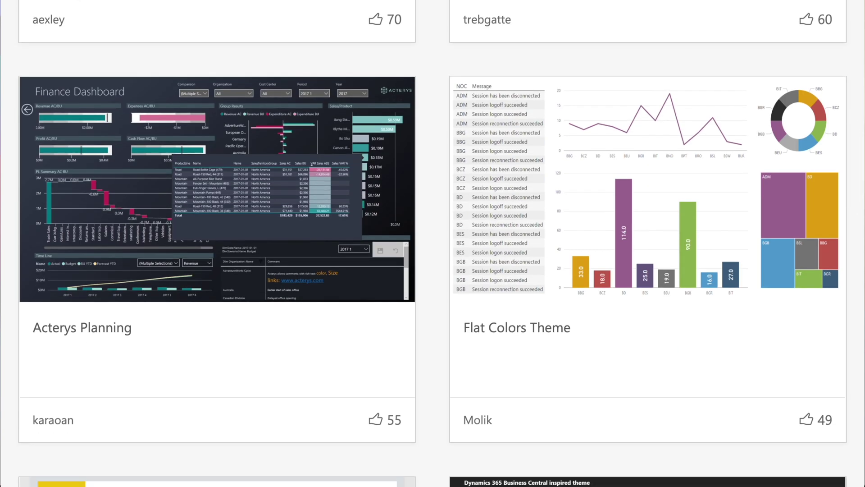
scroll(433, 243, down, 8)
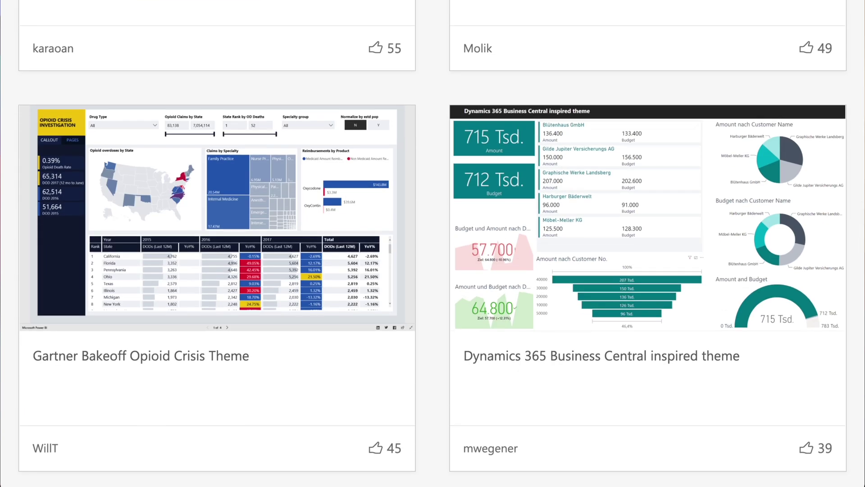
scroll(433, 243, down, 1)
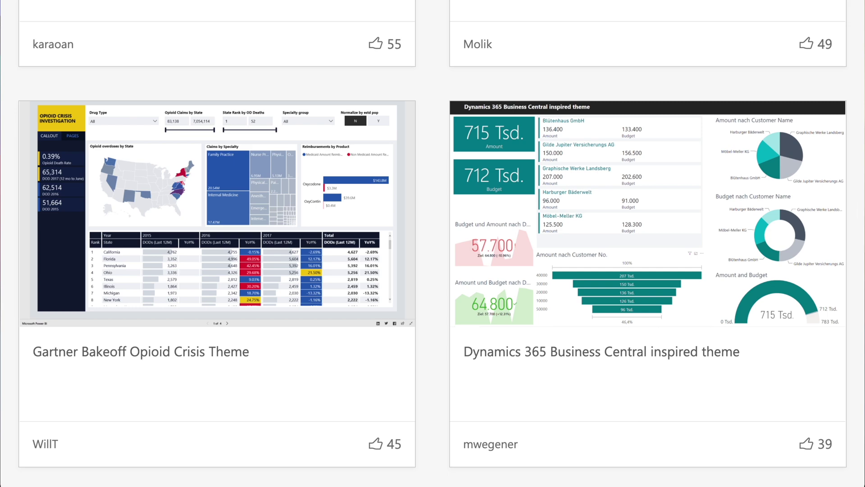
scroll(791, 223, up, 1)
scroll(800, 270, down, 3)
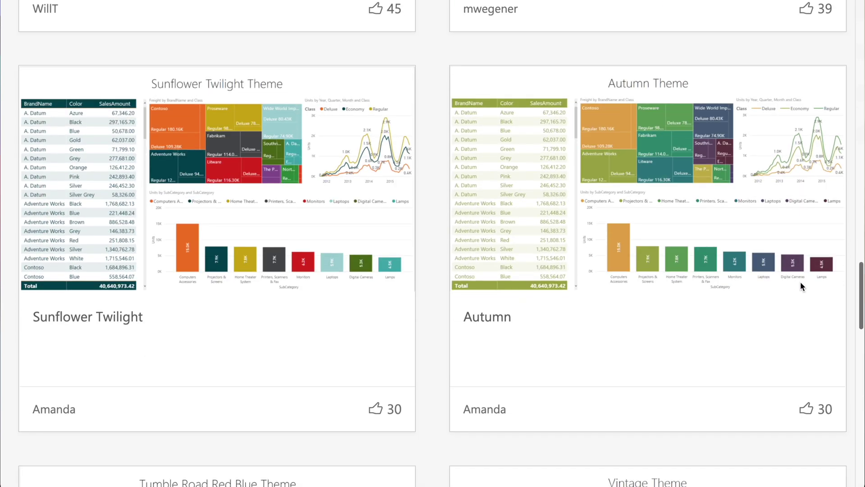